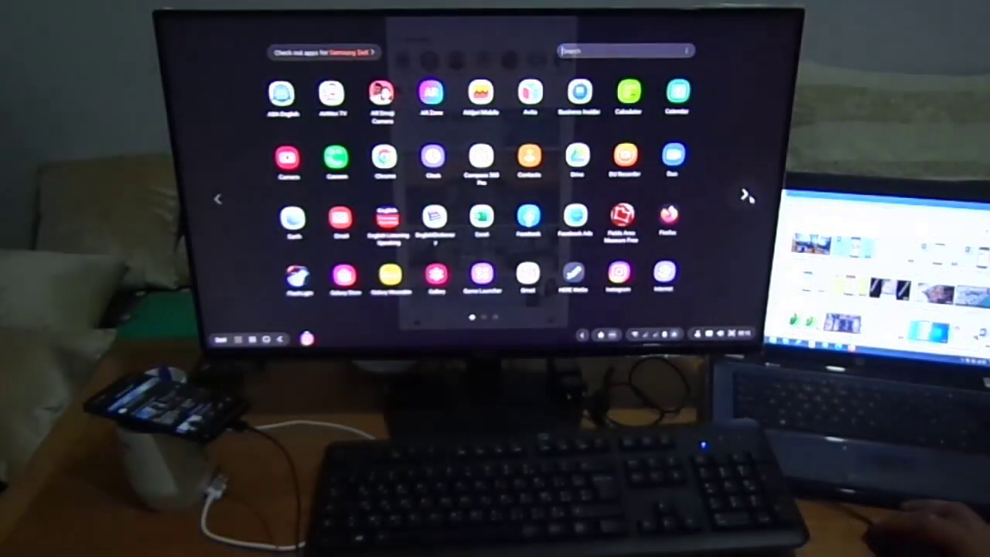
- Browse all pages of installed phone apps and open YouTube
{"action": "left_click", "coordinate": [746, 195]}
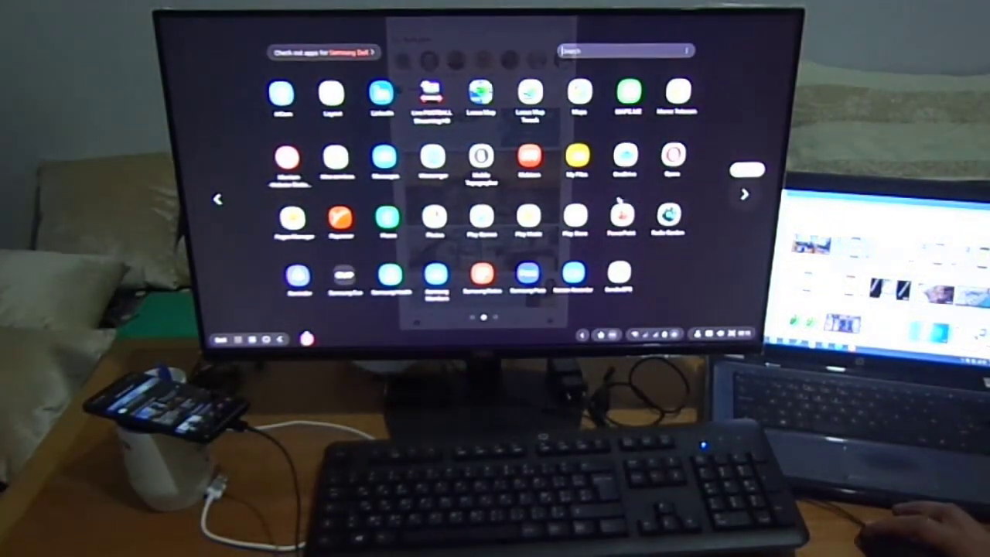
{"action": "scroll", "coordinate": [745, 194], "scroll_direction": "up", "scroll_amount": 1}
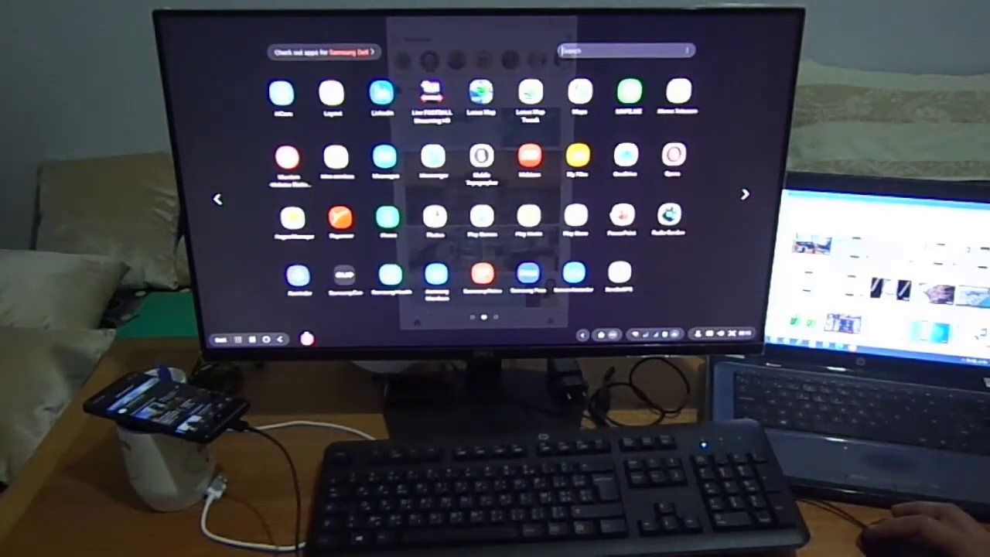
{"action": "scroll", "coordinate": [745, 194], "scroll_direction": "up", "scroll_amount": 1}
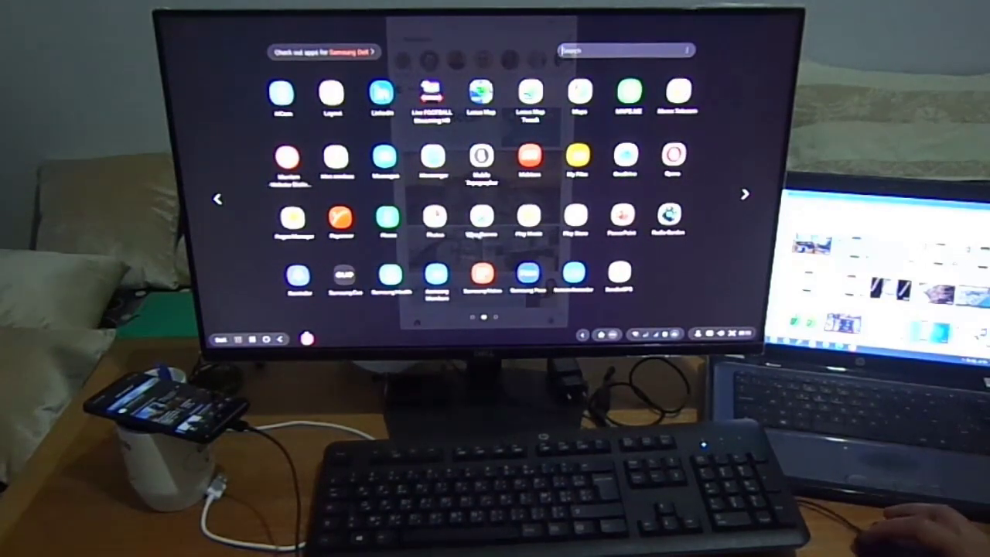
{"action": "scroll", "coordinate": [484, 185], "scroll_direction": "down", "scroll_amount": 1}
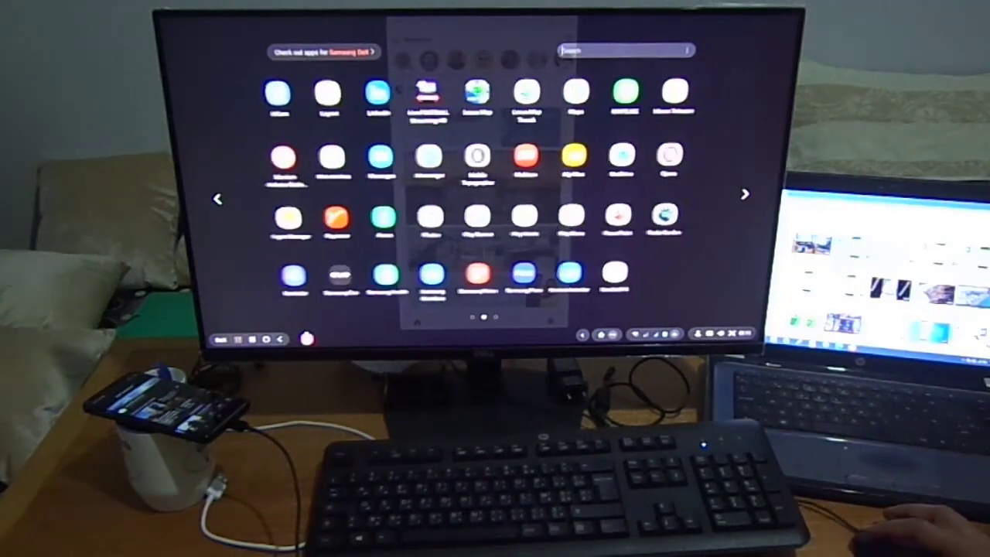
{"action": "left_click", "coordinate": [743, 194]}
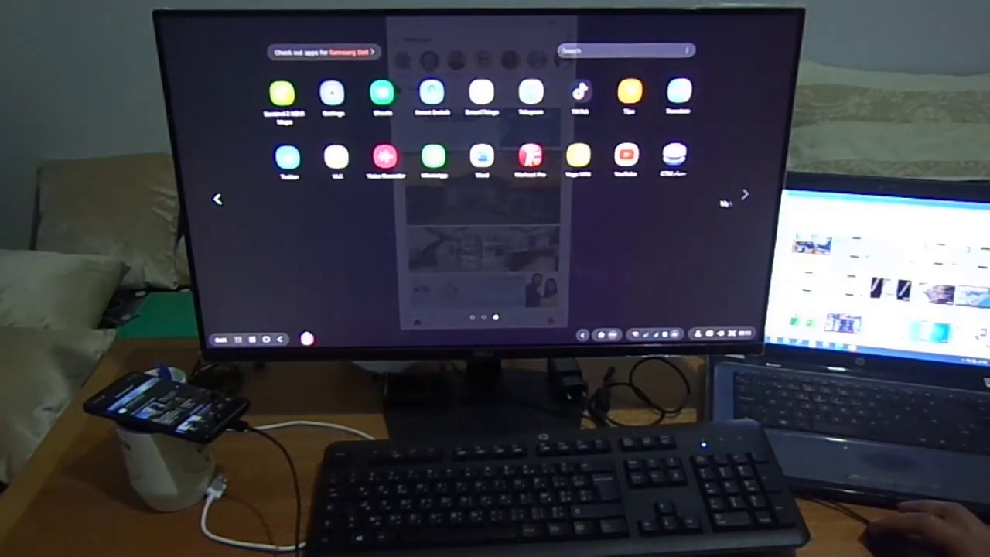
{"action": "left_click", "coordinate": [621, 168]}
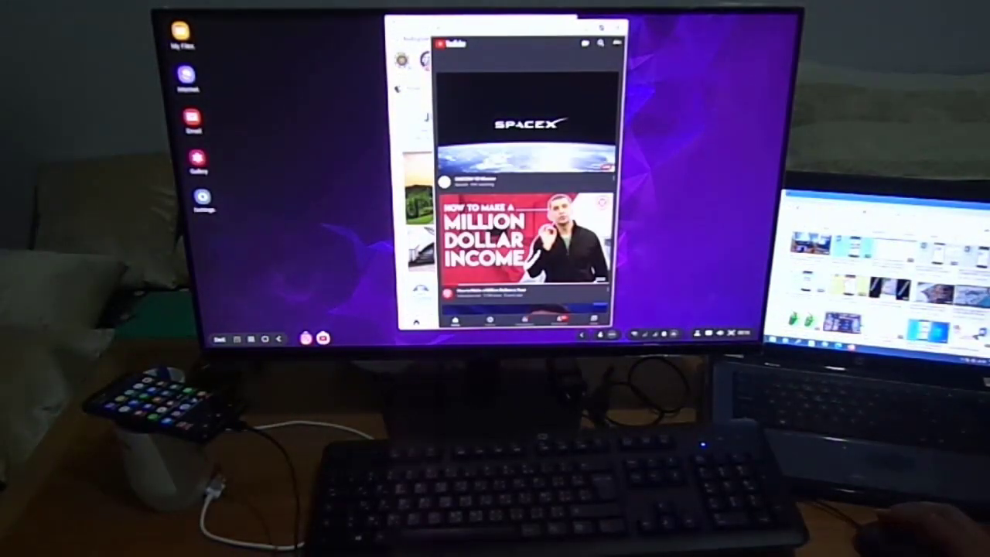
- Enlarge the YouTube window to fill the right half of the desktop and play a recommended video
{"action": "scroll", "coordinate": [546, 246], "scroll_direction": "down", "scroll_amount": 3}
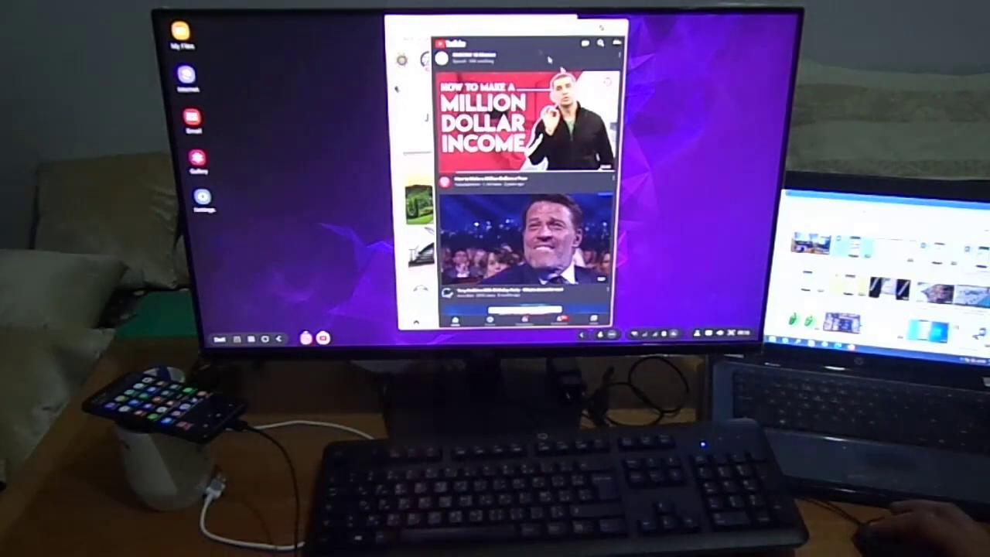
{"action": "left_click_drag", "start_coordinate": [526, 42], "coordinate": [793, 135]}
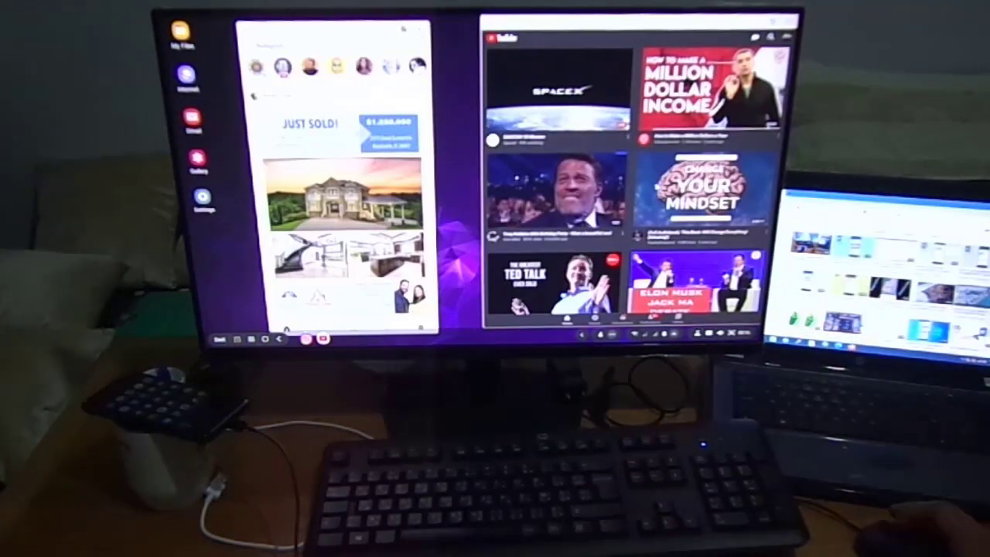
{"action": "left_click", "coordinate": [628, 212]}
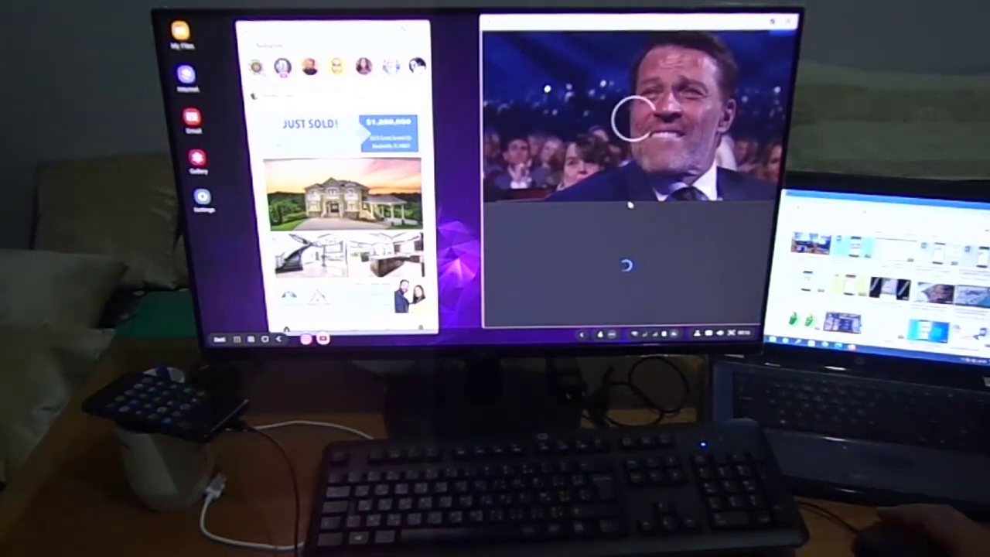
- Close the YouTube and Instagram windows and exit the full-screen Samsung DeX session
{"action": "right_click", "coordinate": [688, 126]}
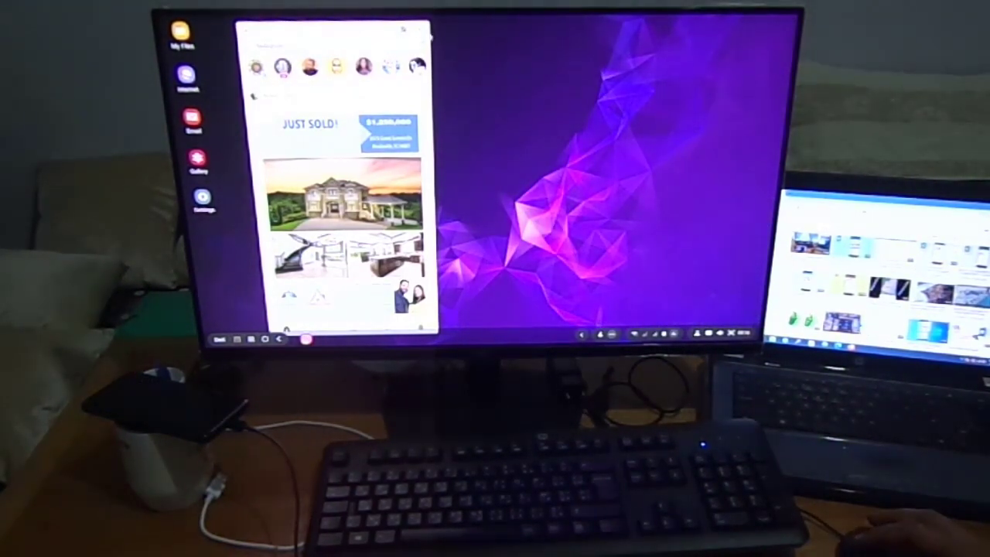
{"action": "left_click", "coordinate": [421, 30]}
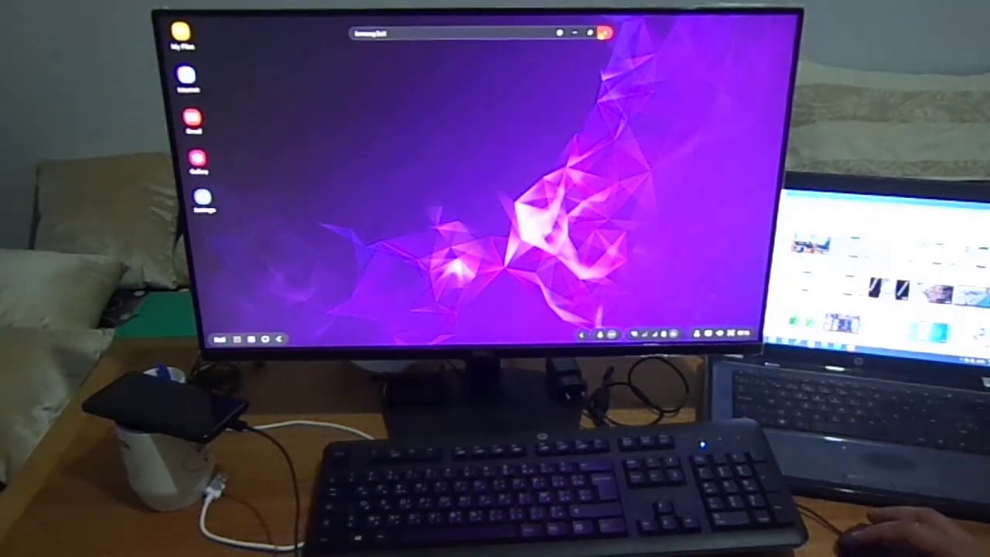
{"action": "left_click", "coordinate": [603, 32]}
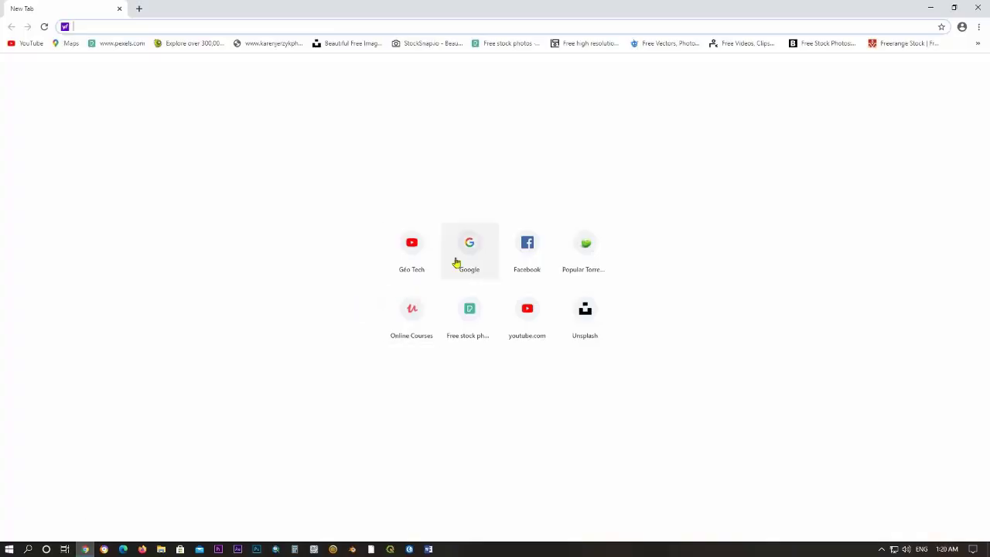
- Open Google in the browser and search for "samsung dex"
{"action": "left_click", "coordinate": [455, 261]}
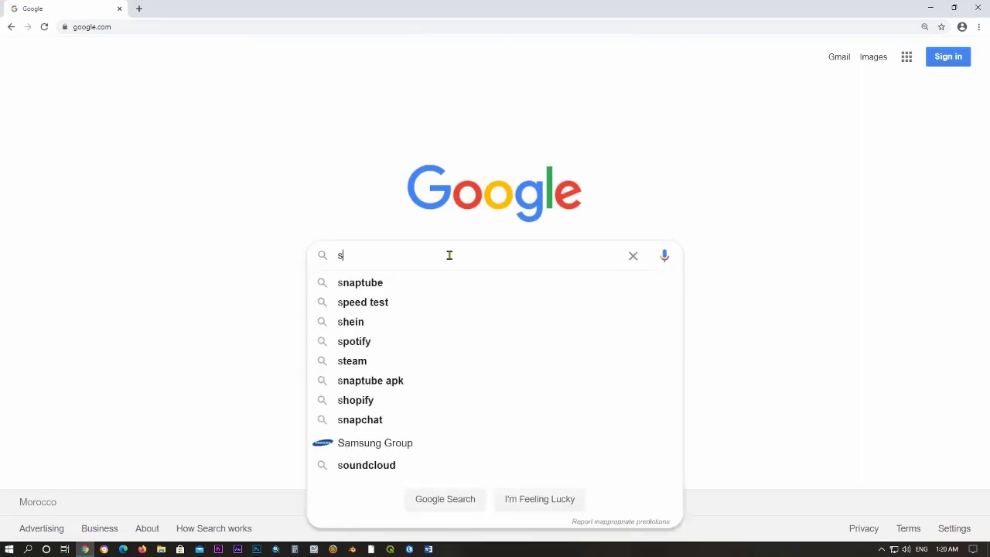
{"action": "type", "text": "um"}
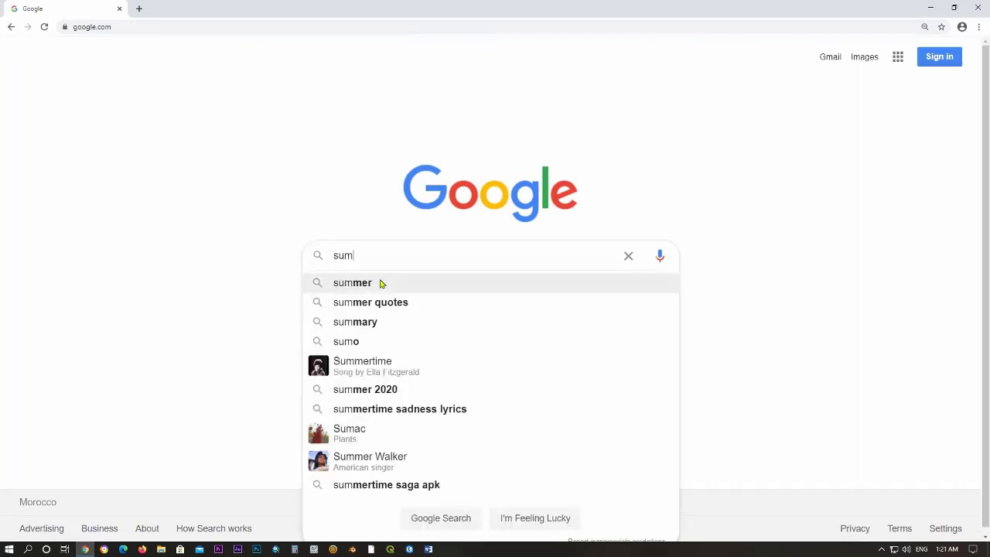
{"action": "key", "text": "BackSpace"}
{"action": "key", "text": "BackSpace"}
{"action": "type", "text": "amsung dex"}
{"action": "key", "text": "Return"}
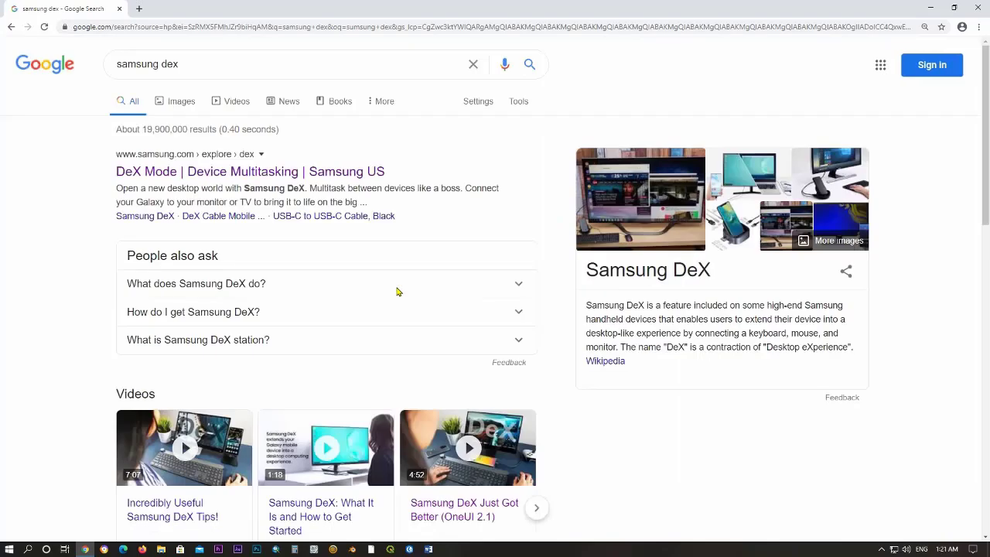
- Open Samsung's DeX Mode page and download the installer for Windows 7 and 10, choosing to keep the file
{"action": "left_click", "coordinate": [228, 178]}
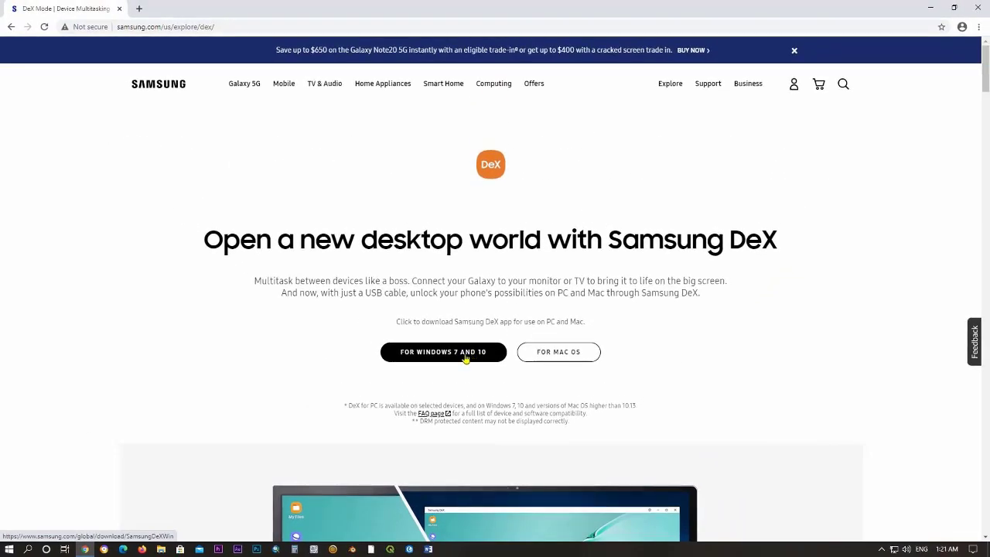
{"action": "left_click", "coordinate": [466, 352]}
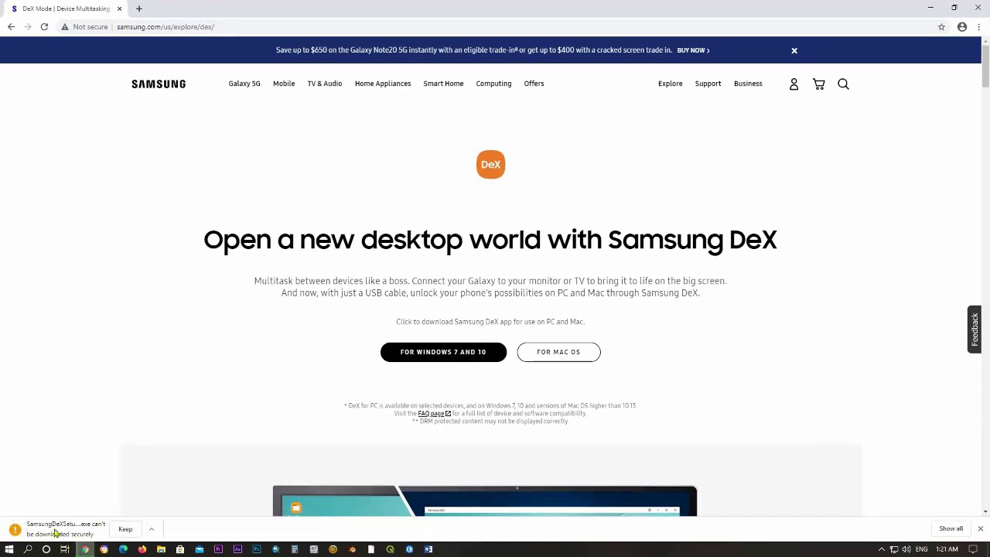
{"action": "left_click", "coordinate": [125, 529]}
- Show the downloaded SamsungDeXSetupWin file in its folder, minimize the browser and move the folder window clear of the desktop icons
{"action": "left_click", "coordinate": [109, 530]}
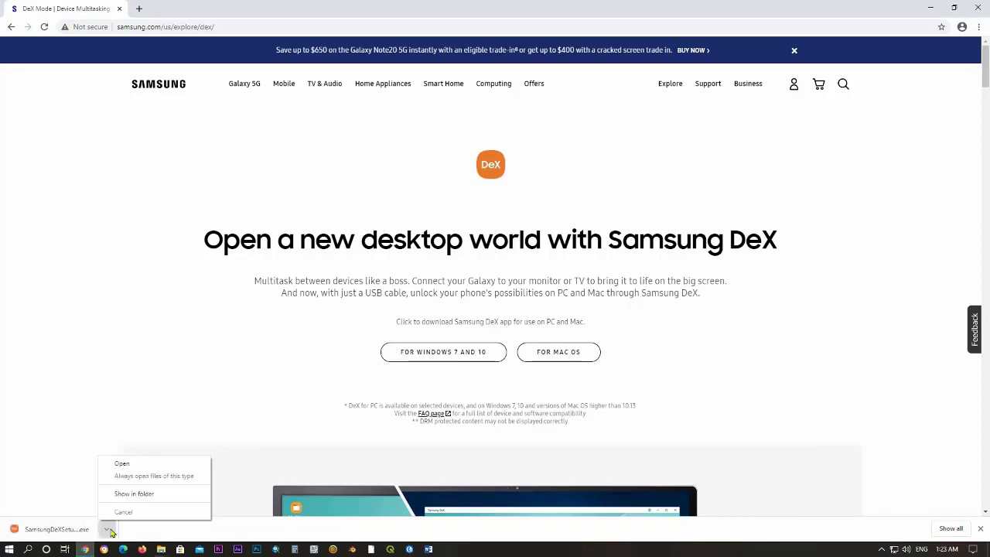
{"action": "left_click", "coordinate": [144, 494]}
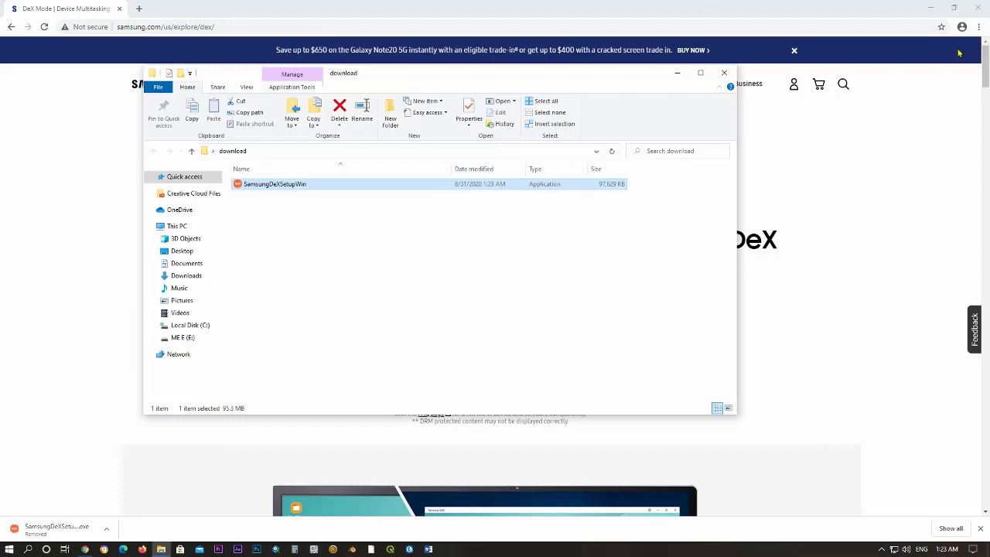
{"action": "left_click", "coordinate": [932, 7]}
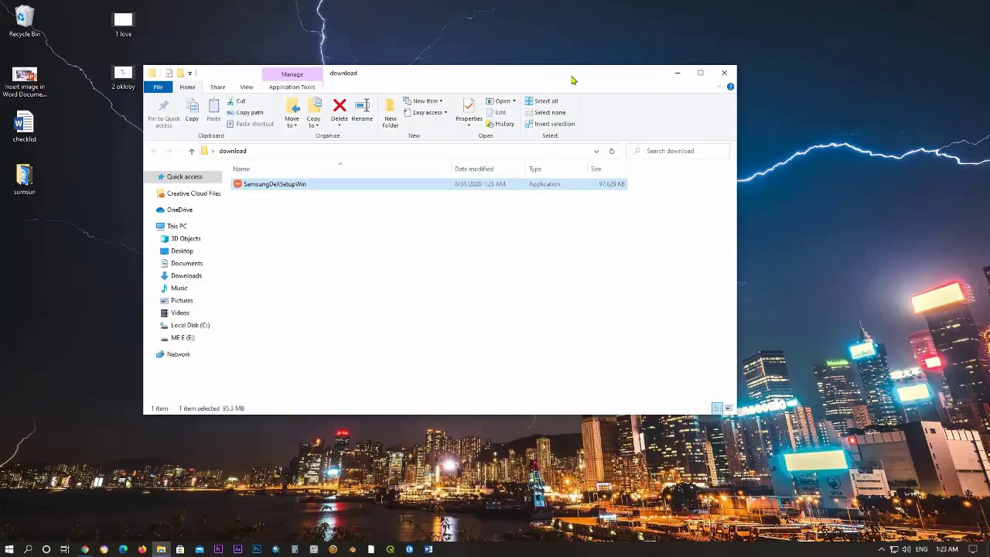
{"action": "left_click_drag", "start_coordinate": [573, 80], "coordinate": [718, 46]}
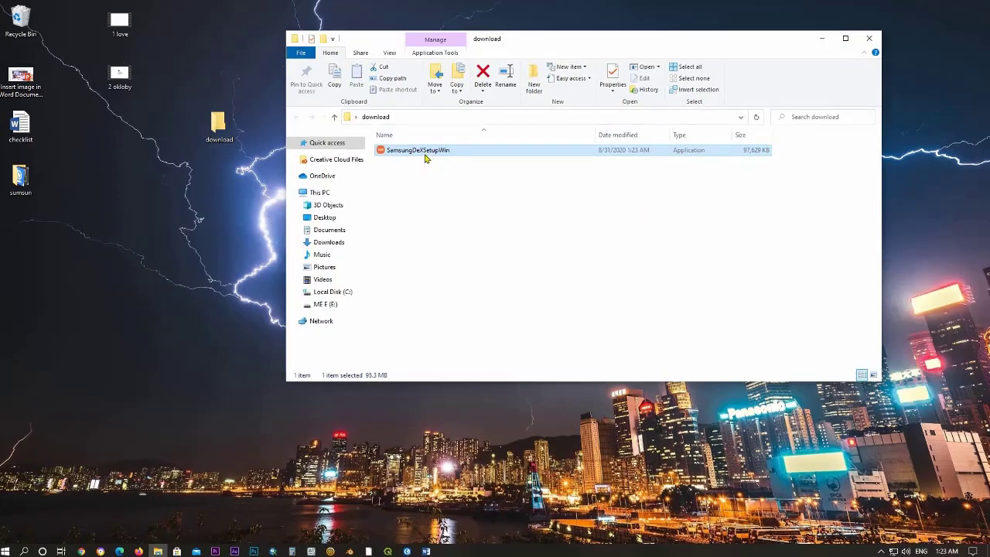
- Run SamsungDeXSetupWin and install DeX for PC in the default folder, accepting the license and keeping the launch and desktop shortcut options enabled
{"action": "right_click", "coordinate": [430, 151]}
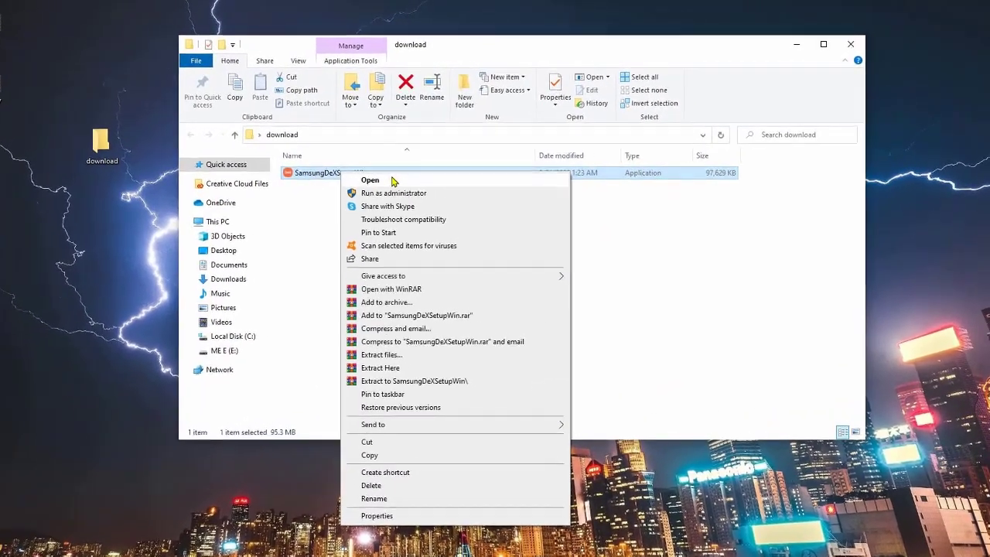
{"action": "left_click", "coordinate": [408, 177]}
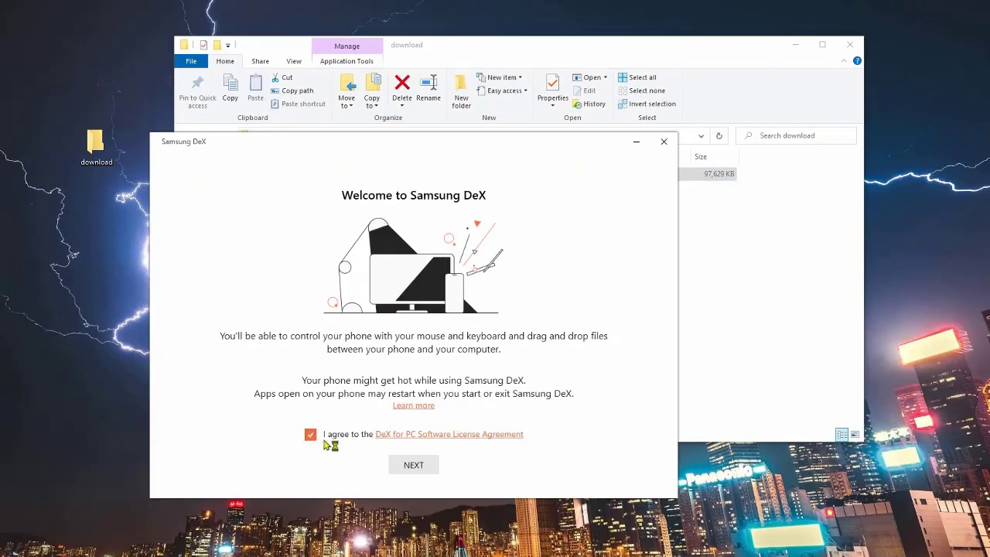
{"action": "left_click", "coordinate": [428, 466]}
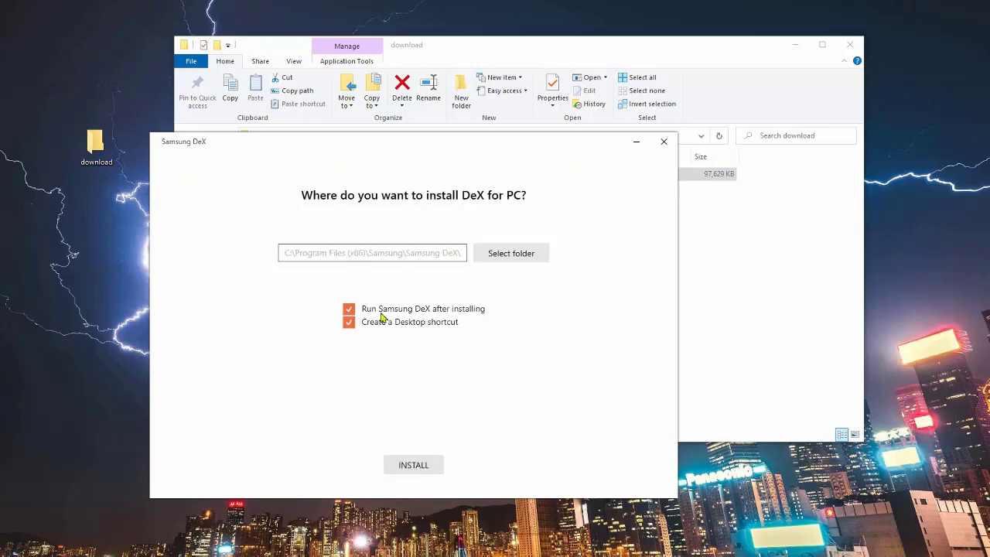
{"action": "left_click", "coordinate": [413, 466]}
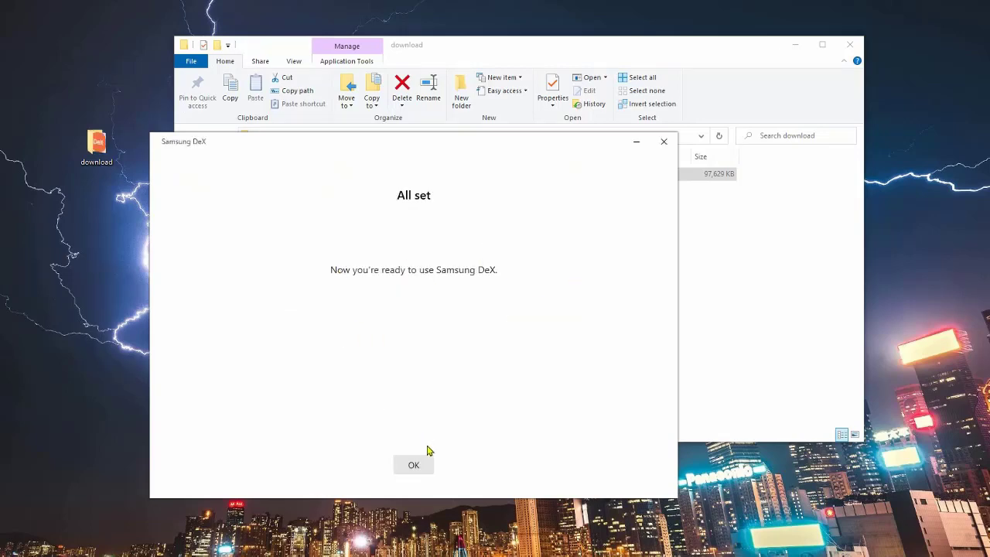
{"action": "left_click", "coordinate": [414, 464]}
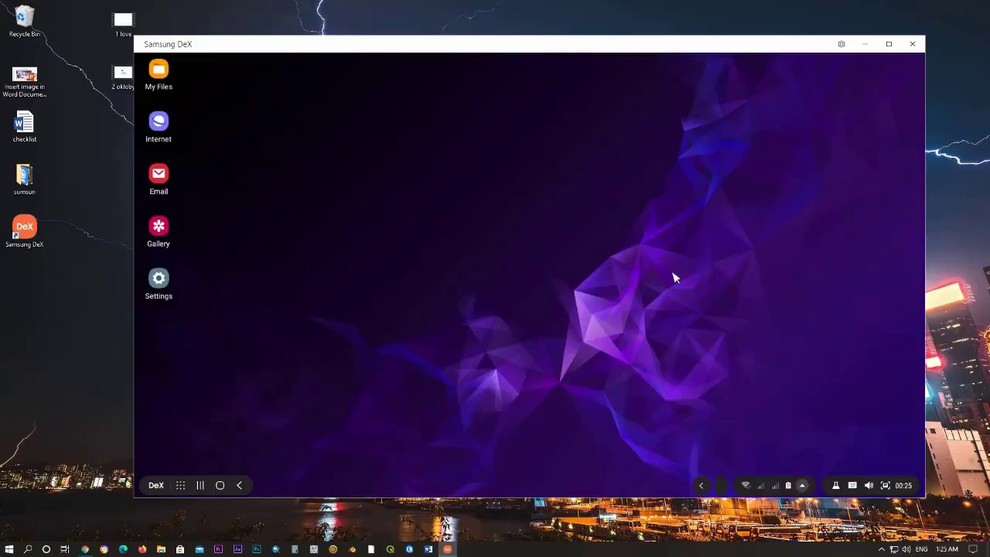
- Maximize the Samsung DeX window and open Word from the last page of phone apps
{"action": "left_click", "coordinate": [888, 44]}
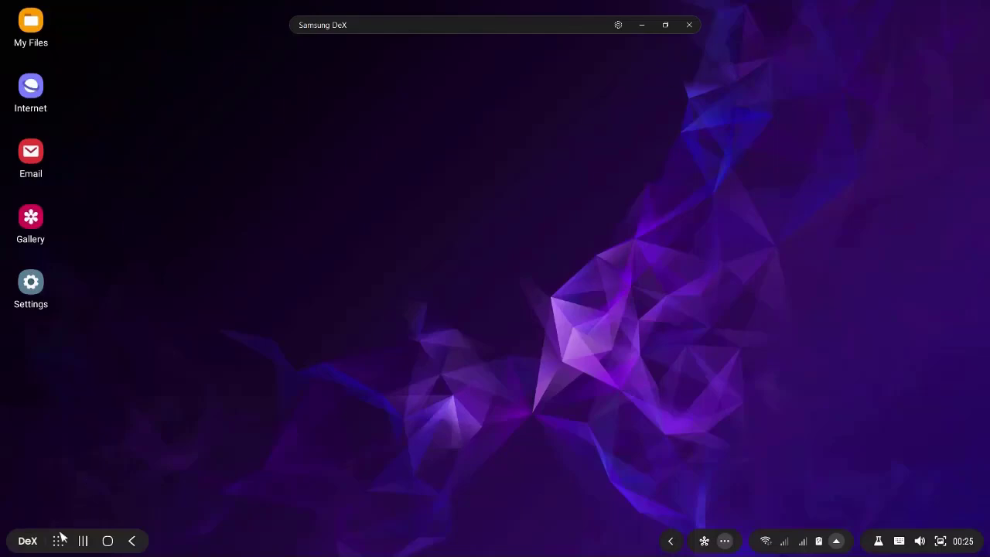
{"action": "left_click", "coordinate": [60, 540]}
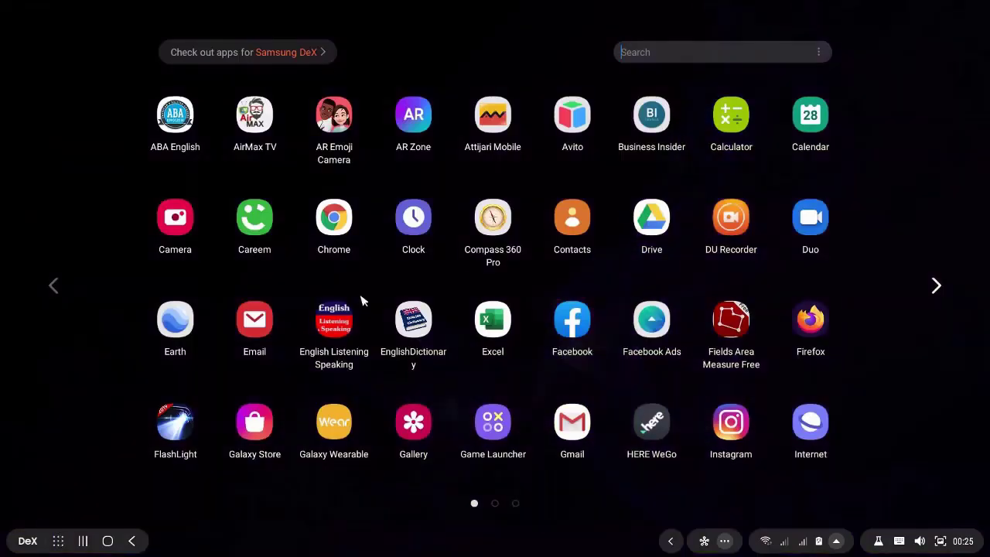
{"action": "left_click", "coordinate": [936, 287]}
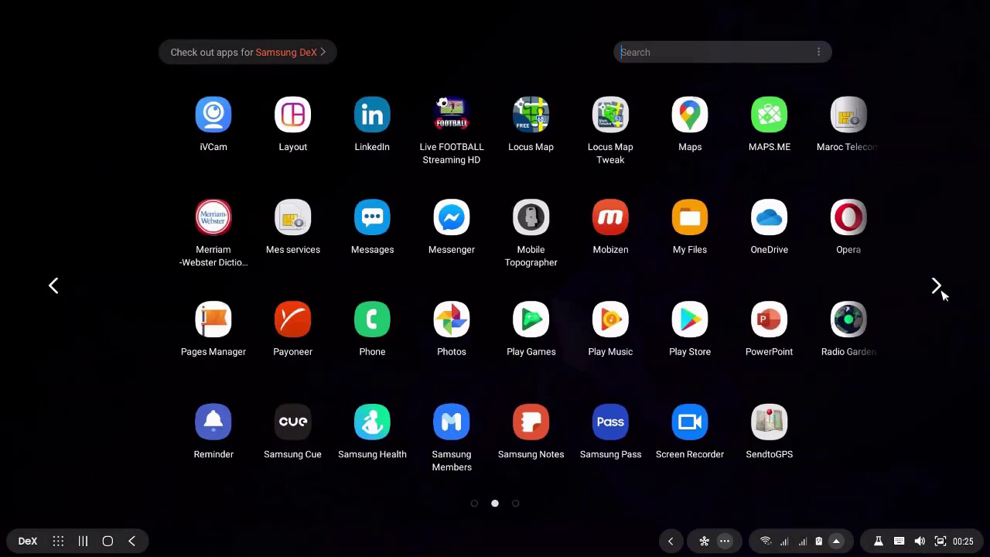
{"action": "left_click", "coordinate": [937, 288]}
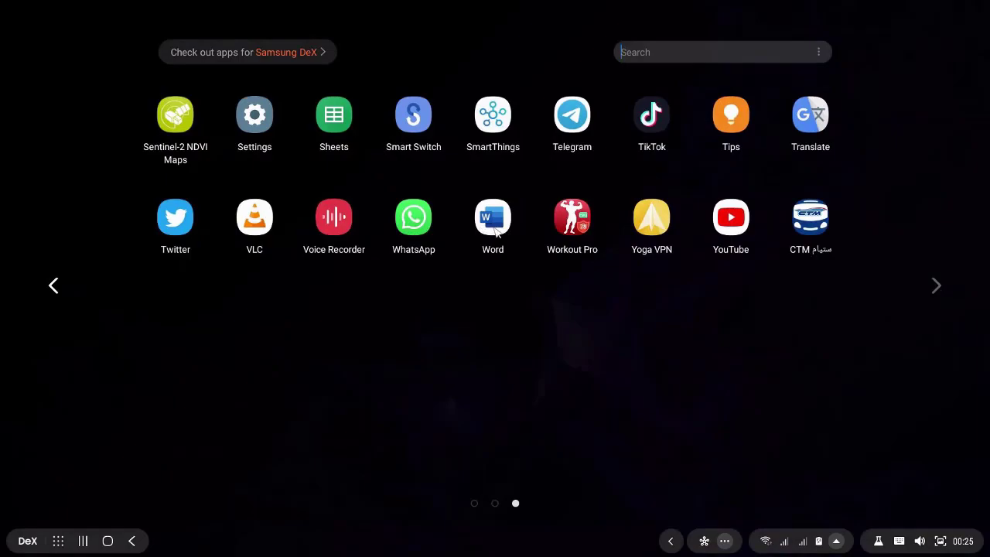
{"action": "left_click", "coordinate": [495, 230]}
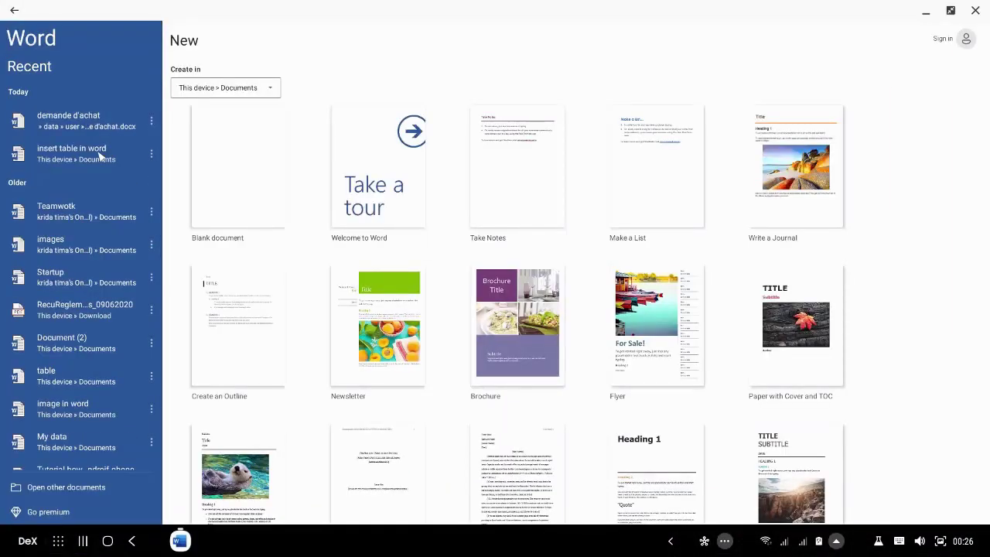
- Open the recent document "Teamwotk" in Word and look through its content from the title to the end of page 1
{"action": "left_click", "coordinate": [61, 219]}
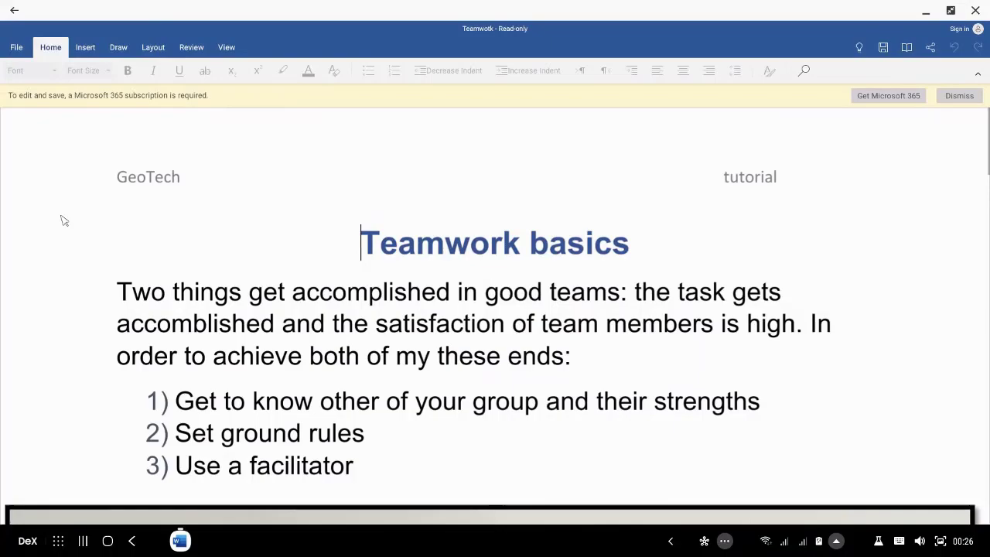
{"action": "scroll", "coordinate": [639, 207], "scroll_direction": "down", "scroll_amount": 10}
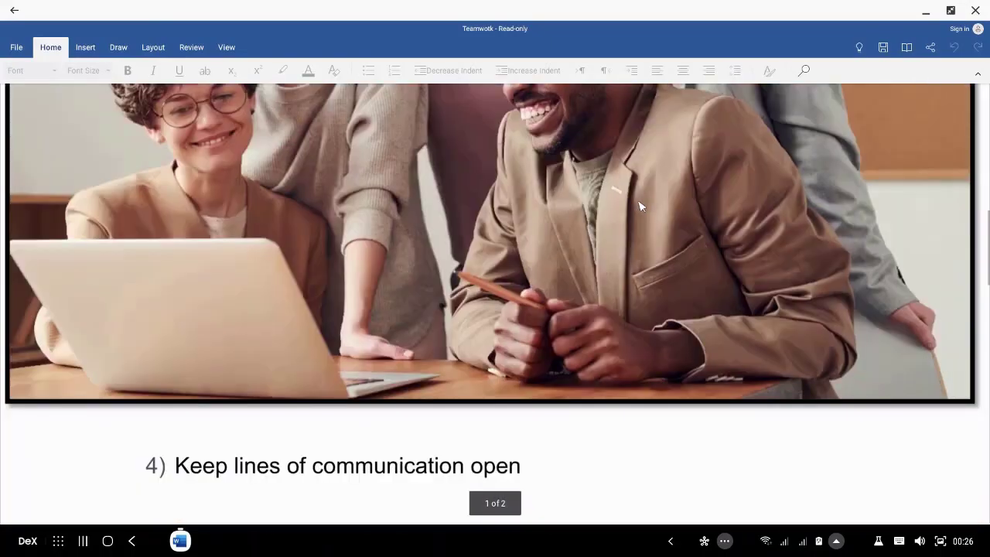
{"action": "scroll", "coordinate": [638, 206], "scroll_direction": "down", "scroll_amount": 5}
{"action": "scroll", "coordinate": [638, 207], "scroll_direction": "up", "scroll_amount": 10}
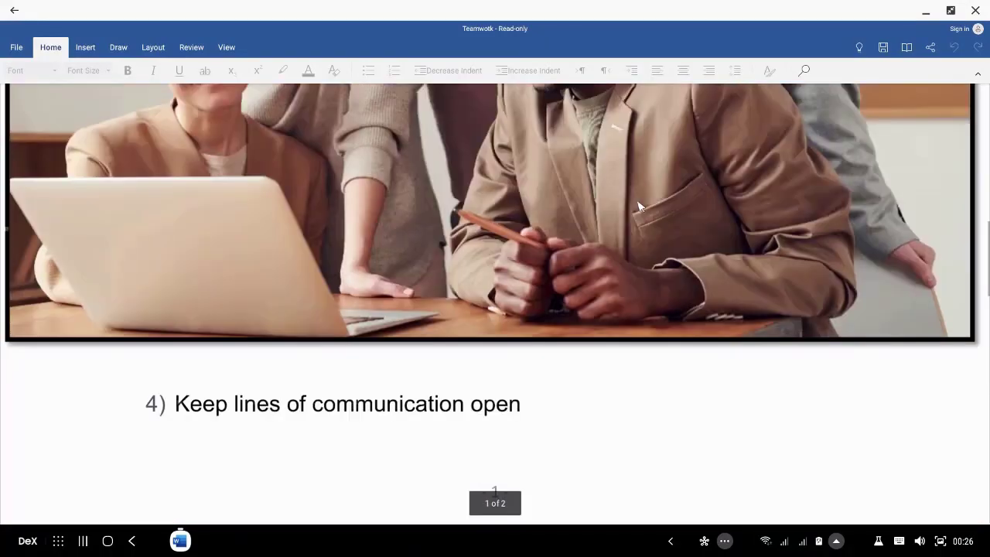
{"action": "scroll", "coordinate": [638, 207], "scroll_direction": "up", "scroll_amount": 5}
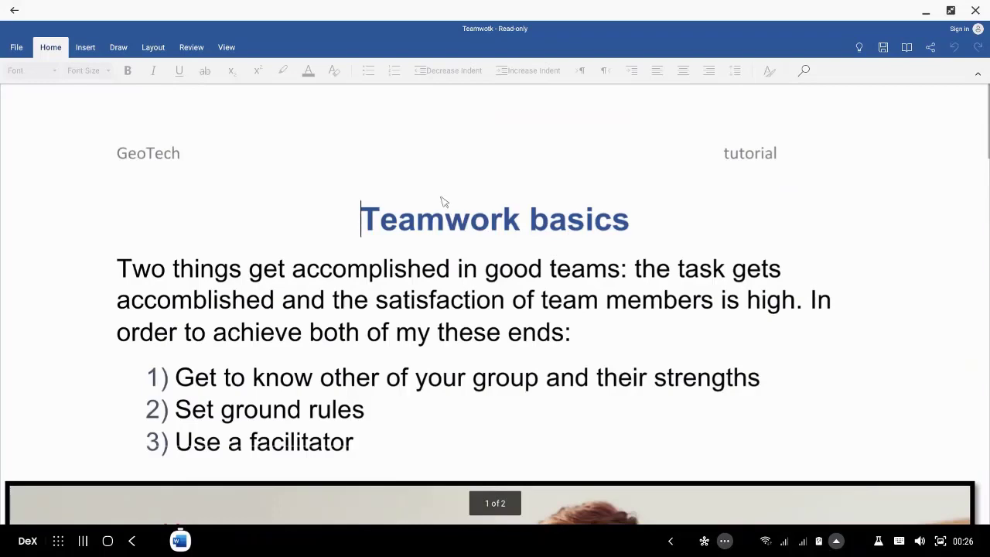
- Close Word, open YouTube from the last page of phone apps and skim its home feed
{"action": "left_click", "coordinate": [977, 9]}
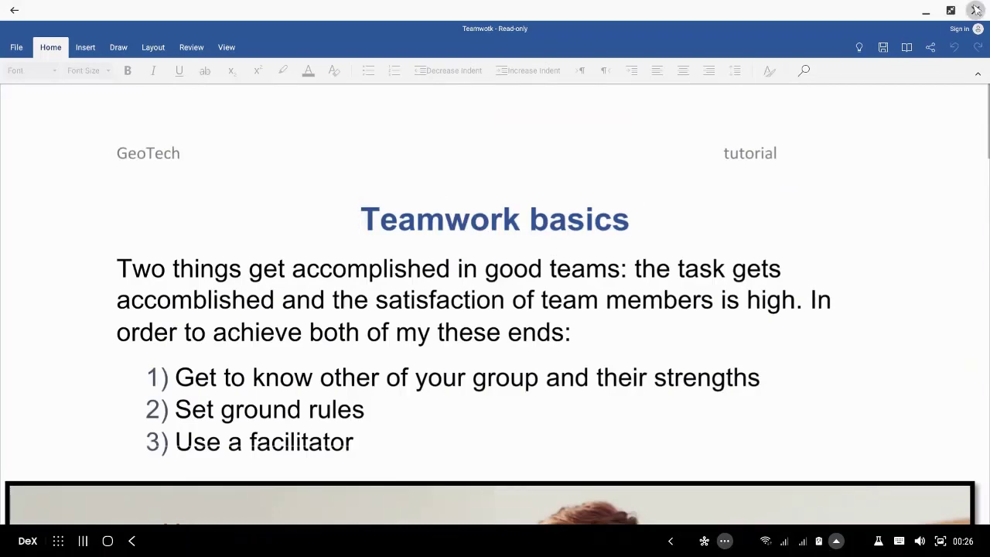
{"action": "left_click", "coordinate": [61, 541]}
{"action": "left_click", "coordinate": [54, 281]}
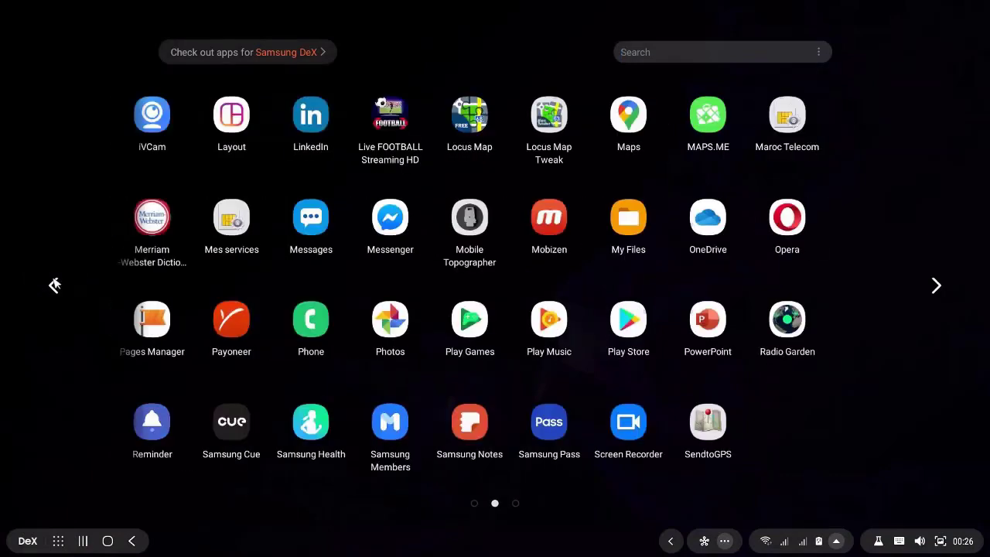
{"action": "left_click", "coordinate": [55, 286]}
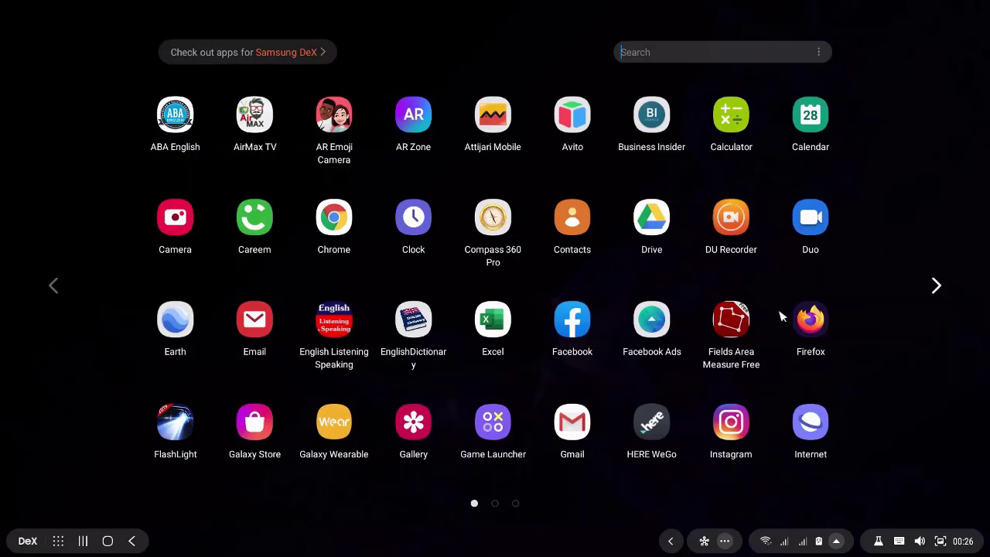
{"action": "left_click", "coordinate": [936, 286]}
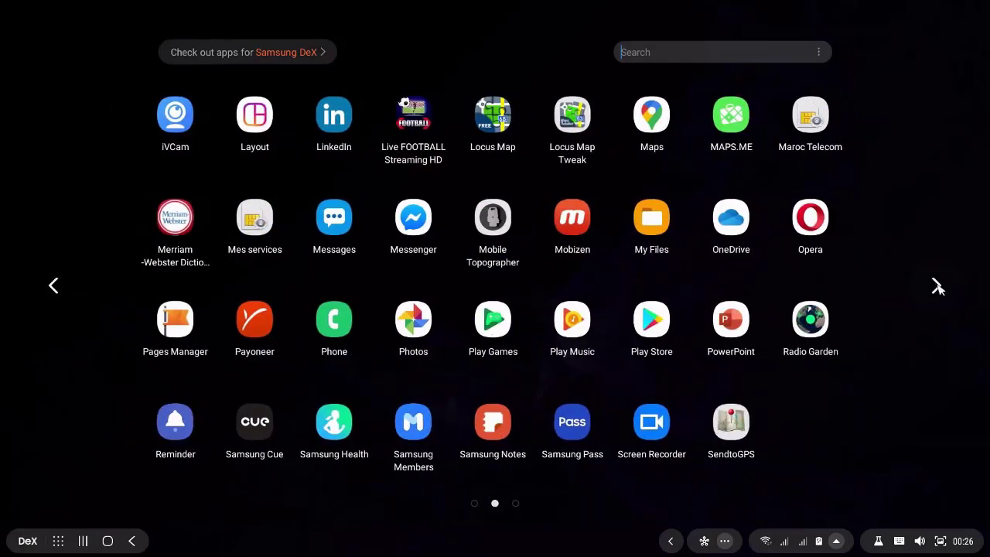
{"action": "left_click", "coordinate": [936, 287]}
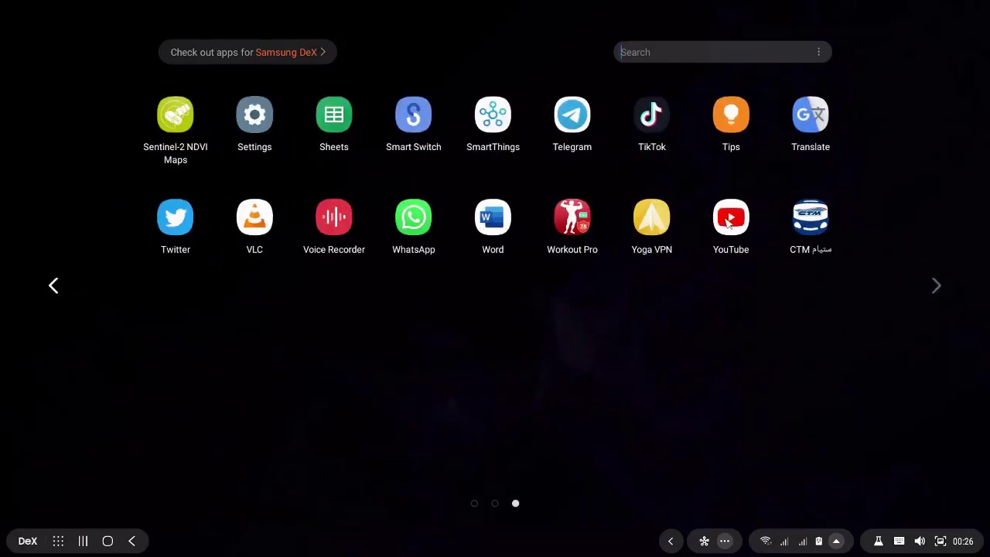
{"action": "left_click", "coordinate": [726, 223]}
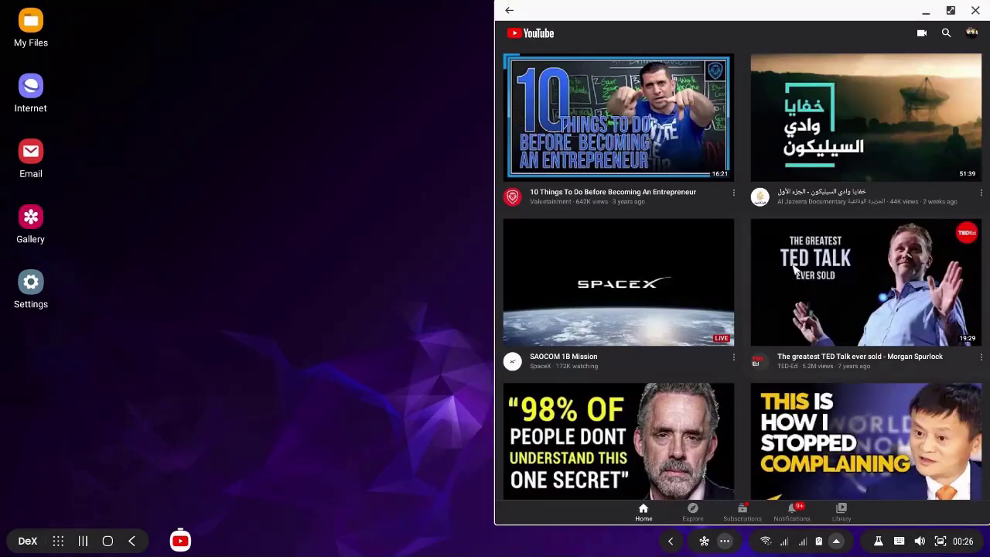
{"action": "scroll", "coordinate": [794, 269], "scroll_direction": "down", "scroll_amount": 2}
{"action": "scroll", "coordinate": [793, 269], "scroll_direction": "up", "scroll_amount": 2}
- Open Instagram from the first page of phone apps alongside YouTube and enlarge its window, accepting the app restart
{"action": "left_click", "coordinate": [57, 543]}
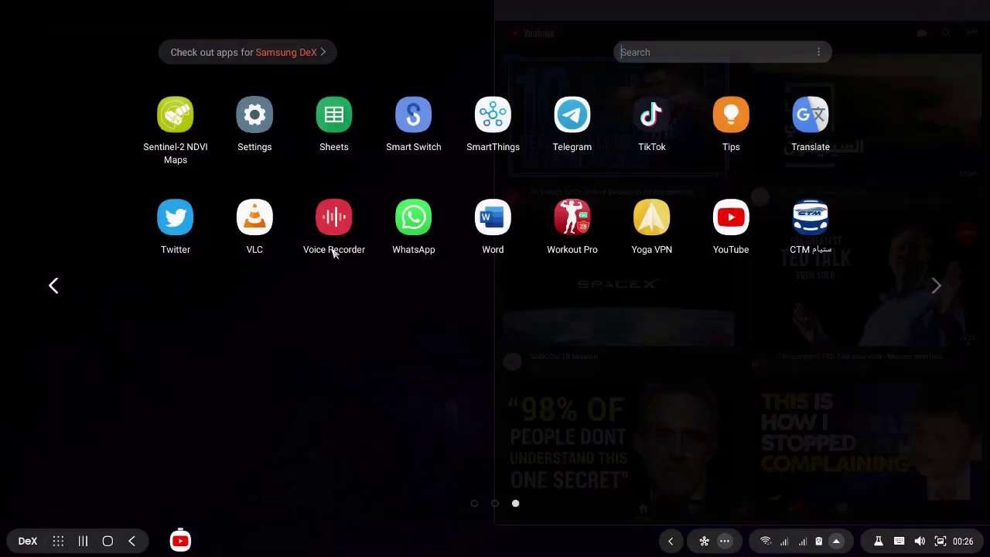
{"action": "left_click", "coordinate": [54, 286]}
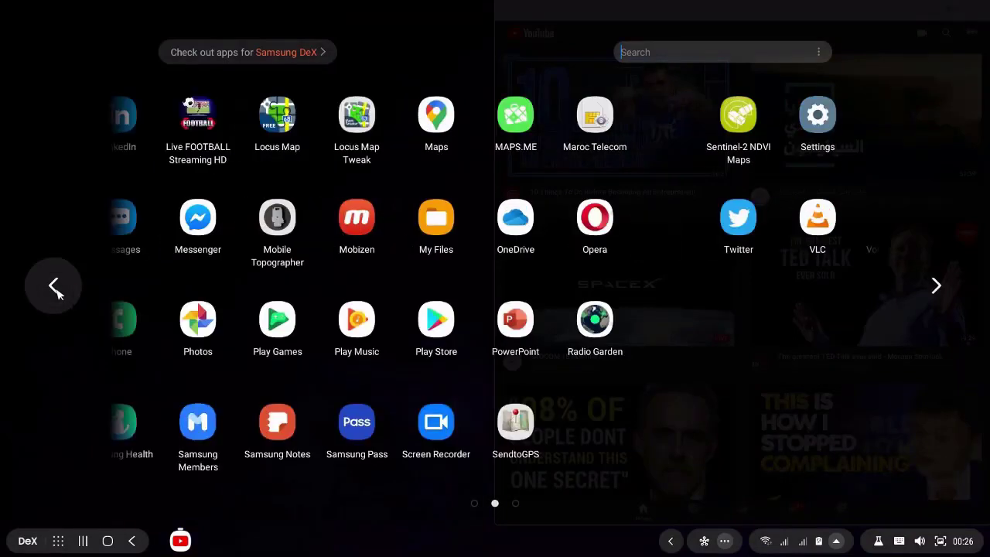
{"action": "left_click", "coordinate": [55, 287]}
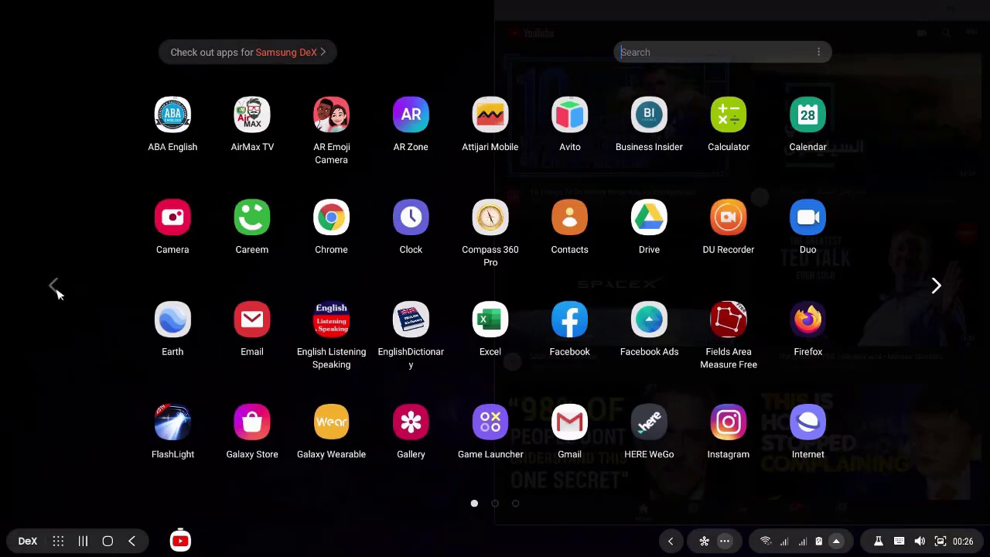
{"action": "left_click", "coordinate": [731, 423]}
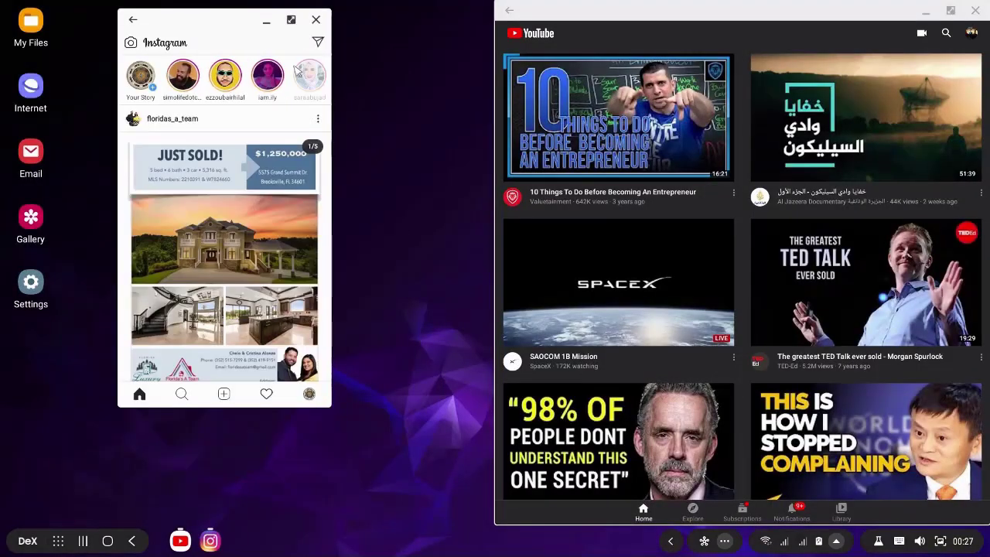
{"action": "left_click", "coordinate": [293, 20]}
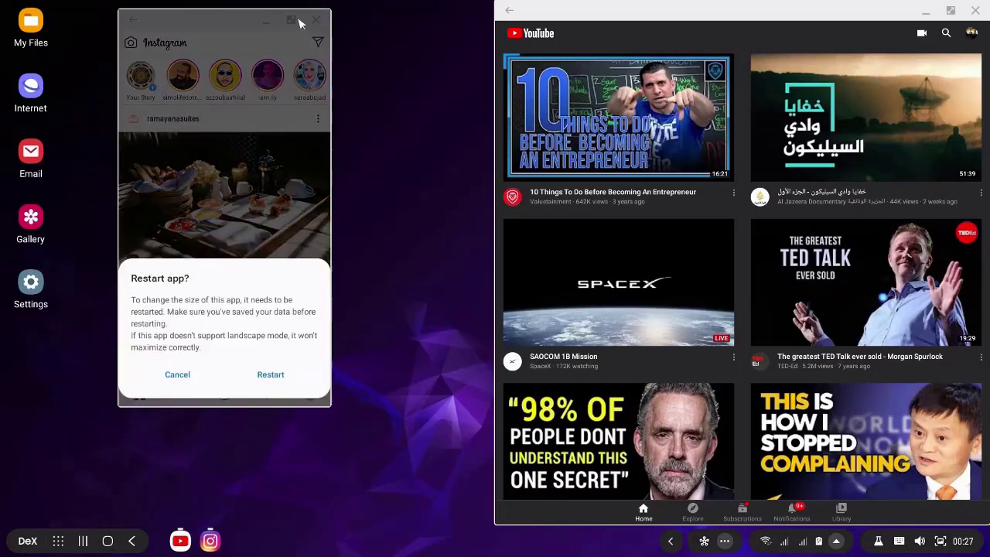
{"action": "left_click", "coordinate": [270, 374]}
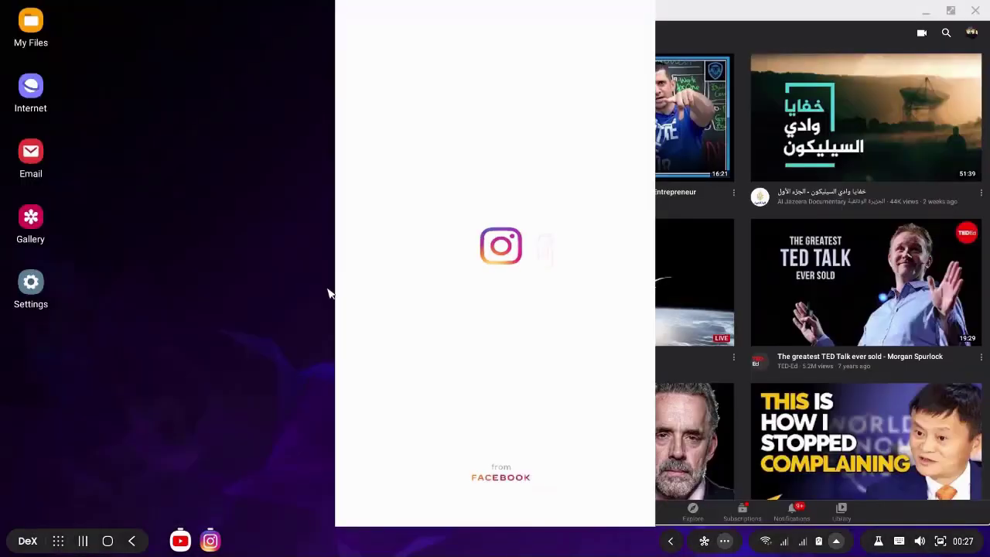
- Browse the Instagram feed down and back up, and close both the Instagram and YouTube windows
{"action": "scroll", "coordinate": [274, 355], "scroll_direction": "down", "scroll_amount": 5}
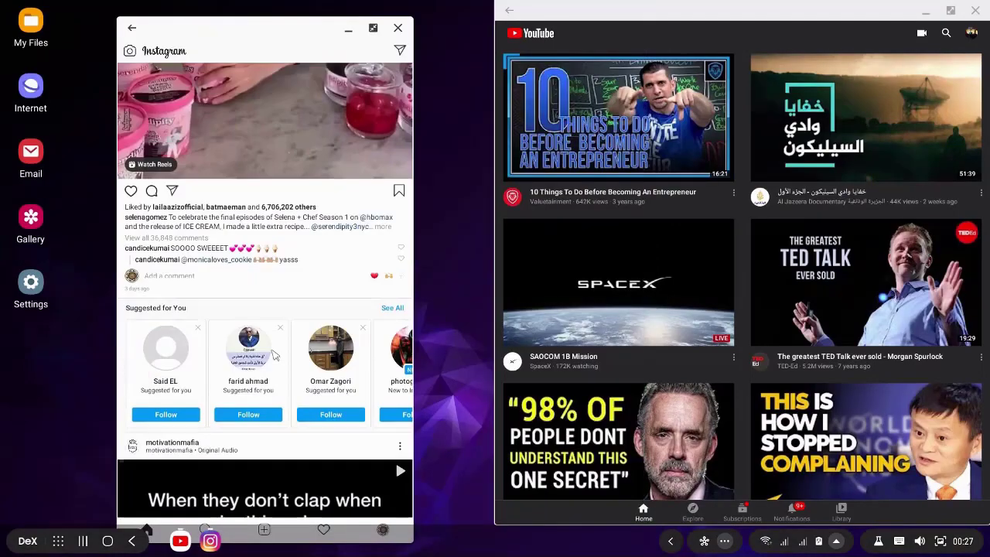
{"action": "scroll", "coordinate": [275, 355], "scroll_direction": "down", "scroll_amount": 4}
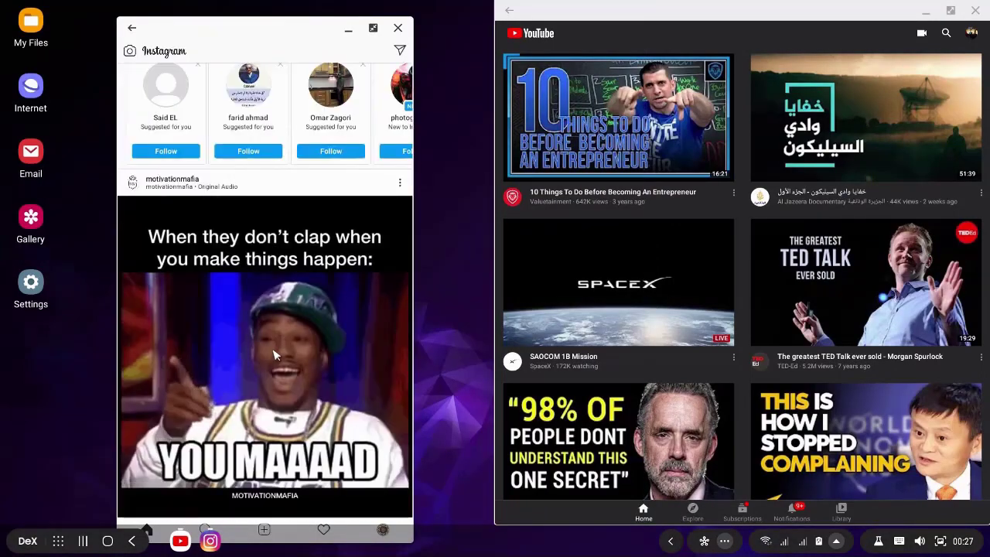
{"action": "scroll", "coordinate": [275, 354], "scroll_direction": "up", "scroll_amount": 3}
{"action": "scroll", "coordinate": [275, 354], "scroll_direction": "up", "scroll_amount": 3}
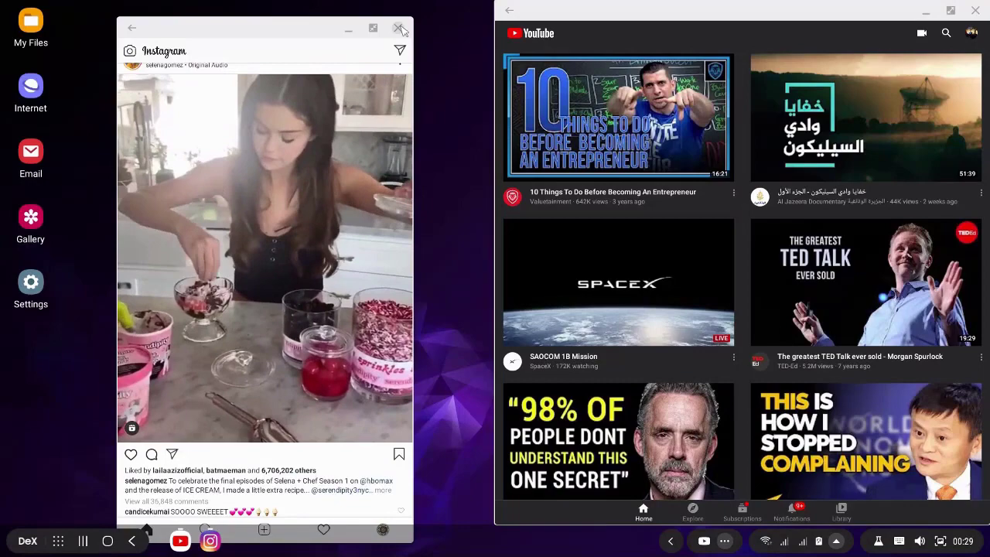
{"action": "left_click", "coordinate": [397, 27]}
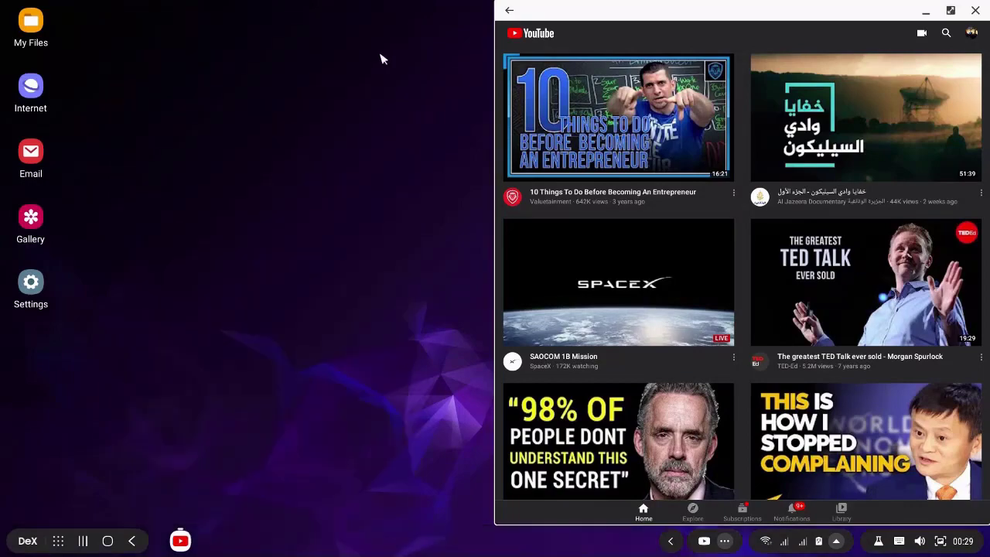
{"action": "left_click", "coordinate": [975, 11]}
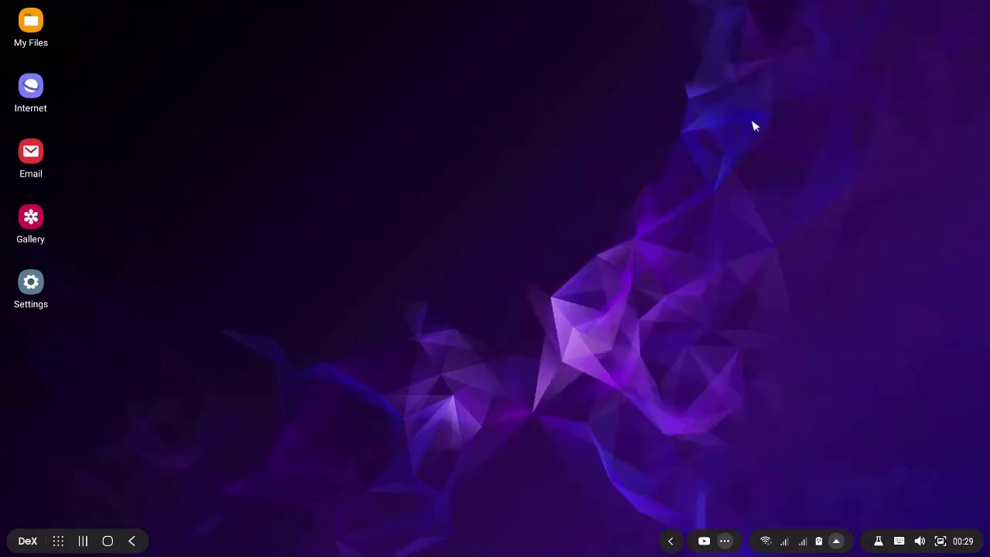
- View the DeX menu options, reopen YouTube from the last page of phone apps and widen its window to about two thirds of the screen
{"action": "left_click", "coordinate": [59, 541]}
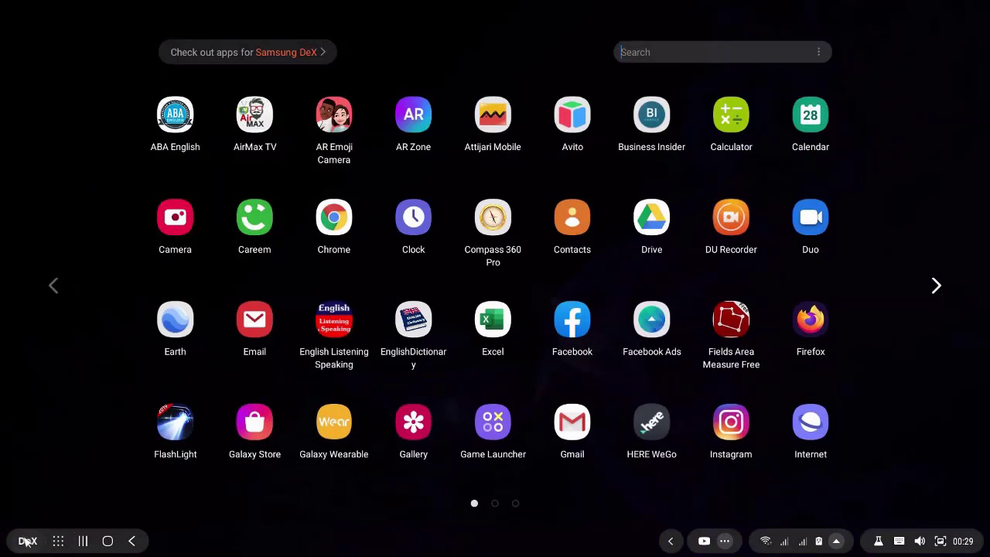
{"action": "left_click", "coordinate": [27, 541]}
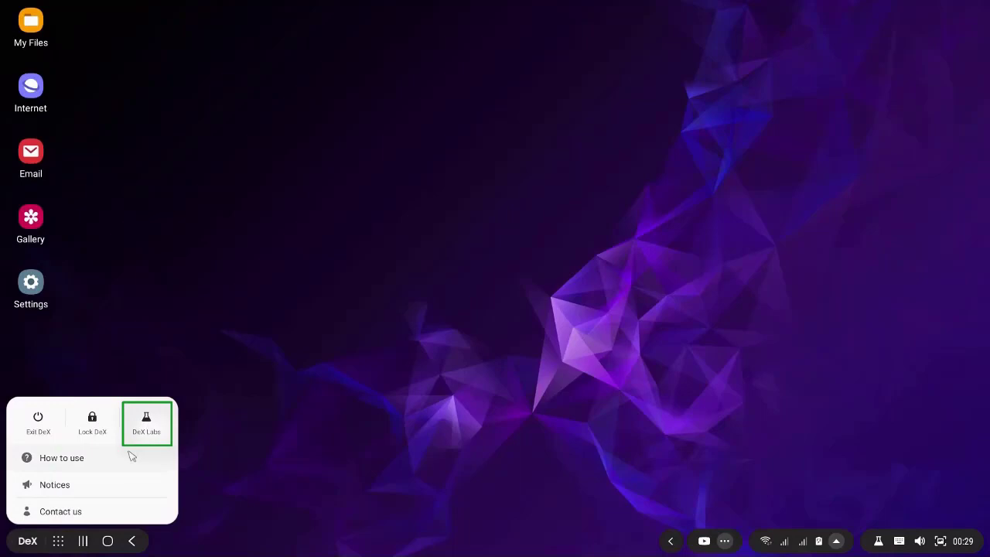
{"action": "left_click", "coordinate": [58, 542]}
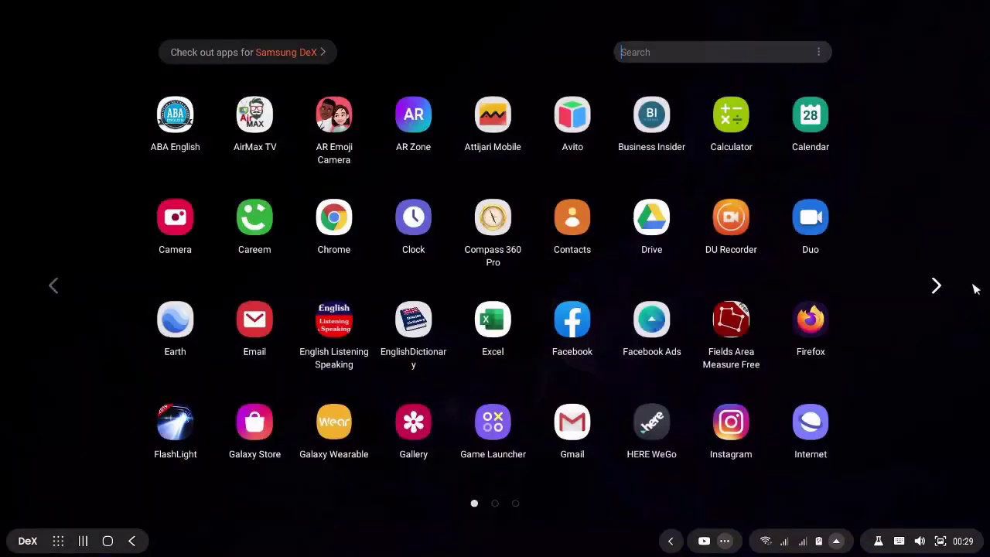
{"action": "left_click", "coordinate": [935, 287]}
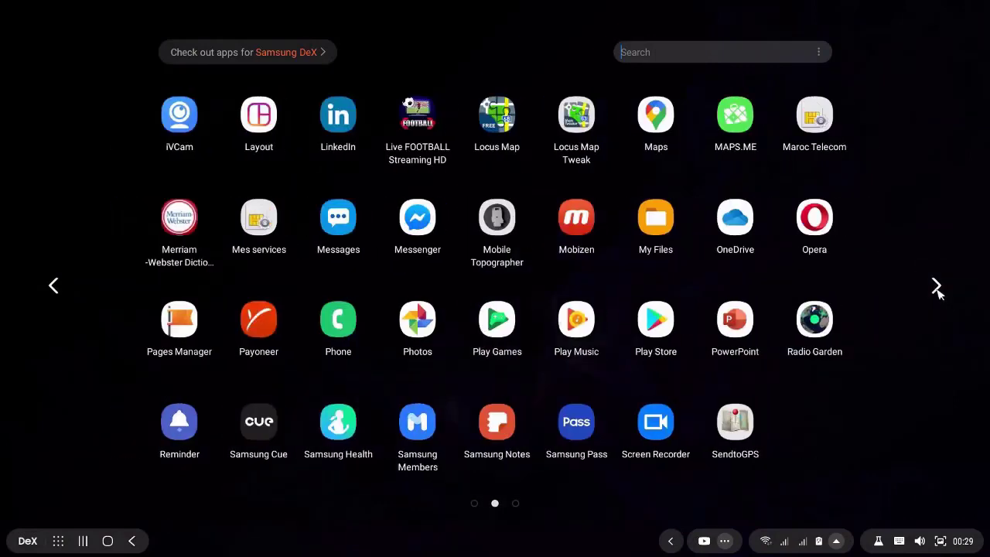
{"action": "left_click", "coordinate": [936, 287]}
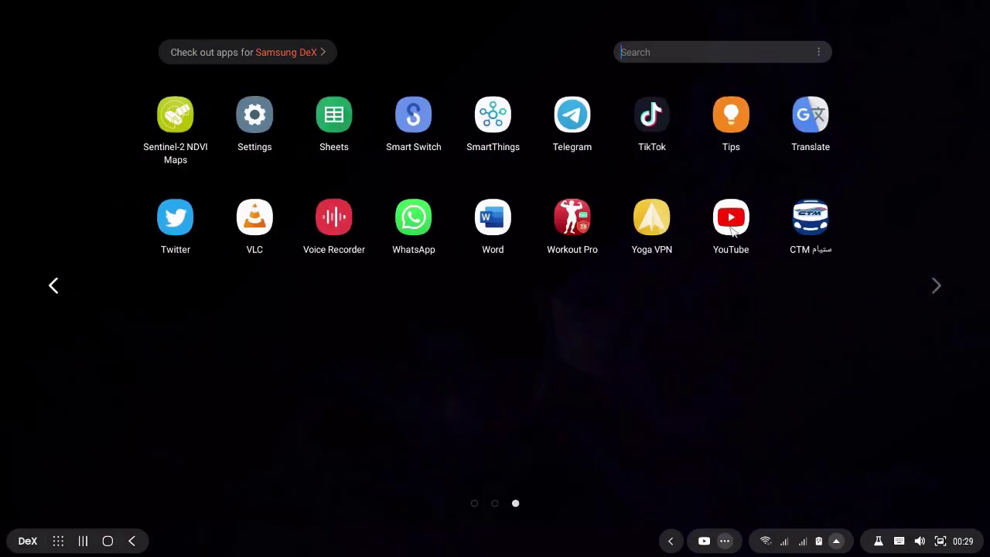
{"action": "left_click", "coordinate": [731, 219]}
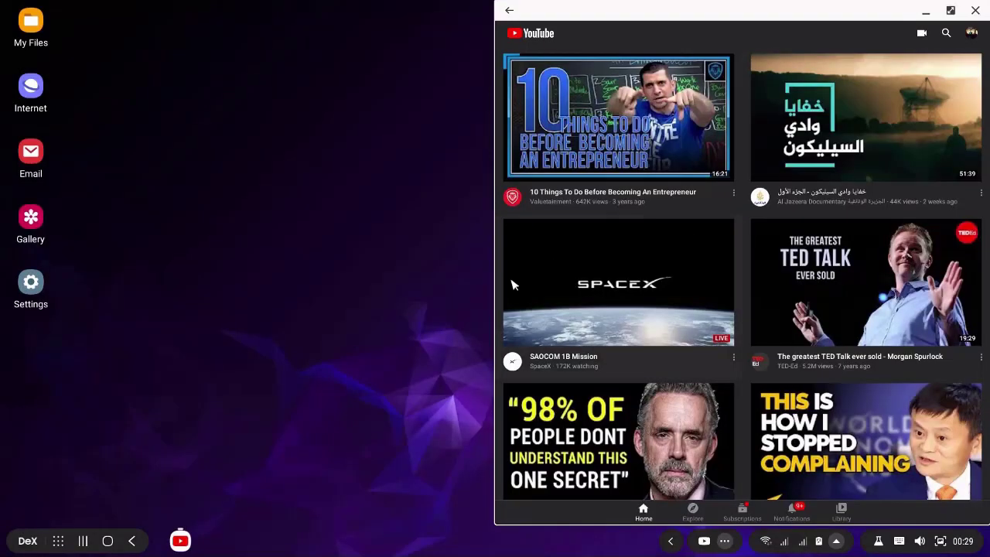
{"action": "mouse_move", "coordinate": [341, 289]}
{"action": "left_mouse_down"}
{"action": "mouse_move", "coordinate": [384, 287]}
{"action": "mouse_move", "coordinate": [334, 291]}
{"action": "left_mouse_up"}
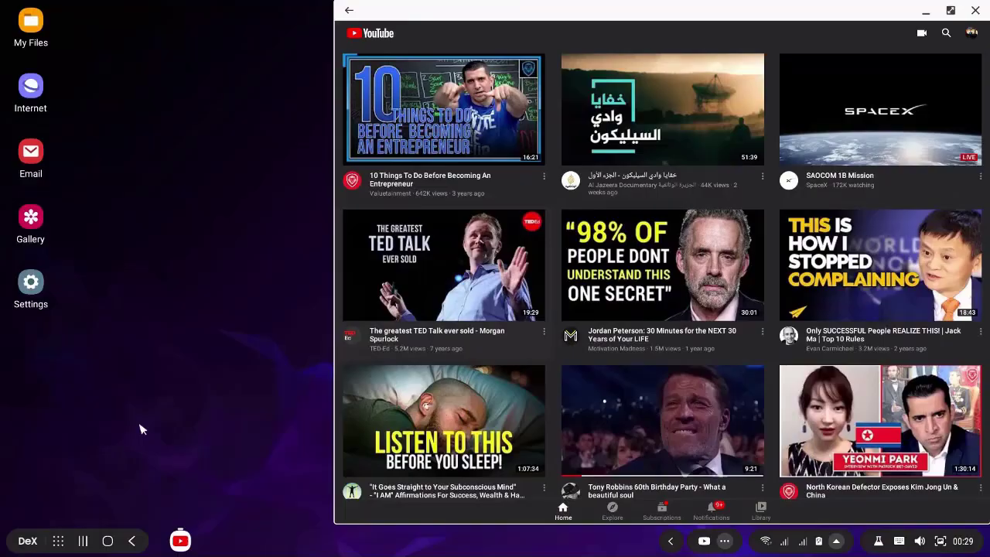
- Turn off "Force apps to resize" in Samsung DeX Labs, and close the Labs and YouTube windows
{"action": "left_click", "coordinate": [58, 541]}
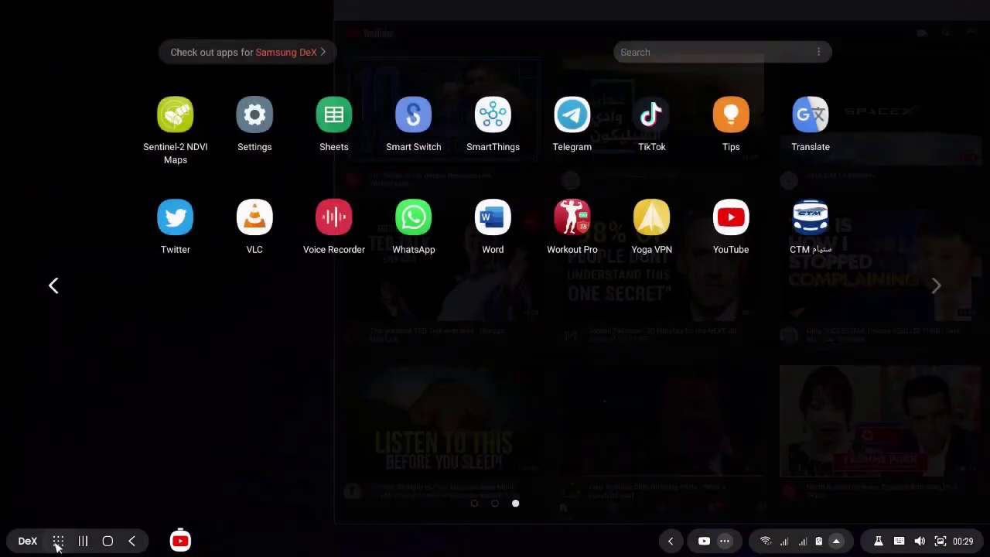
{"action": "left_click", "coordinate": [30, 542]}
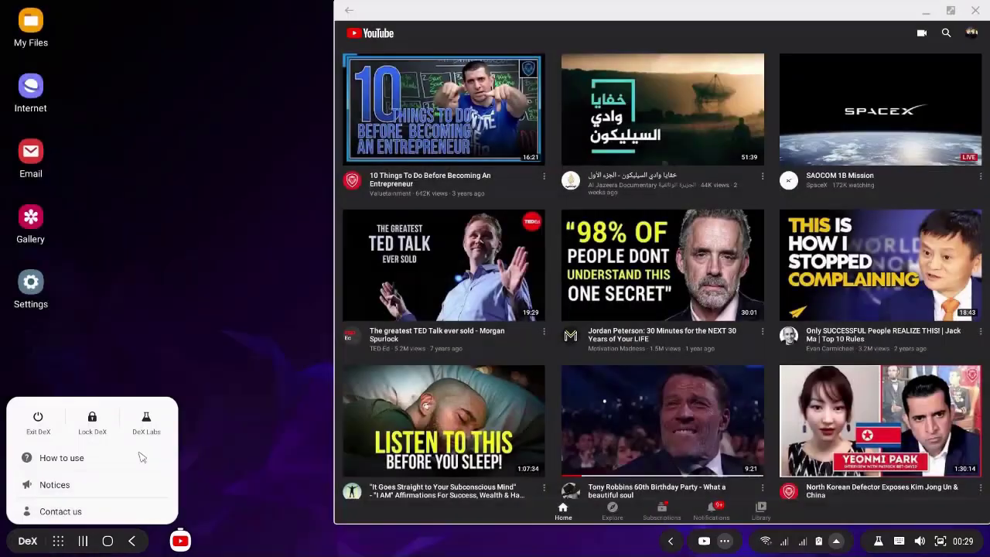
{"action": "left_click", "coordinate": [146, 422]}
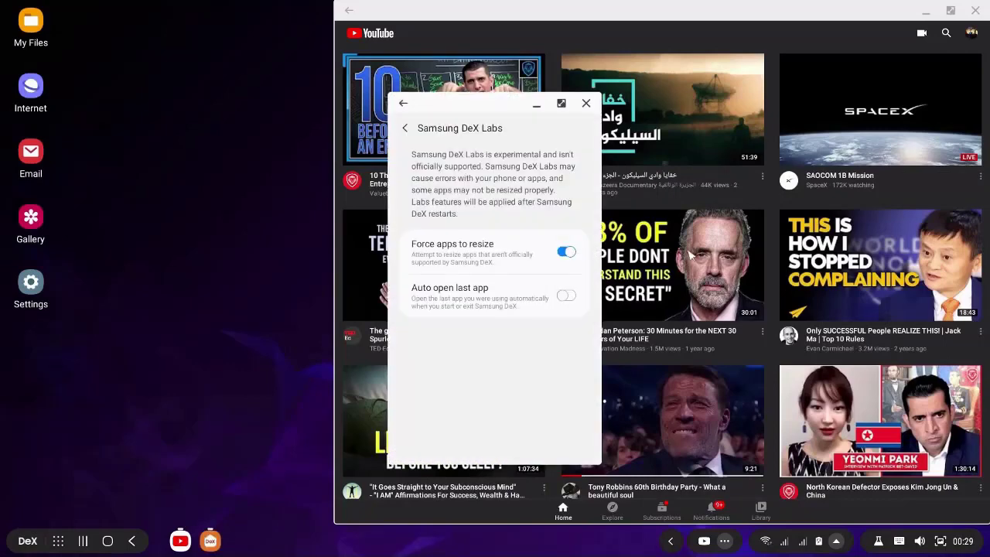
{"action": "left_click", "coordinate": [564, 254]}
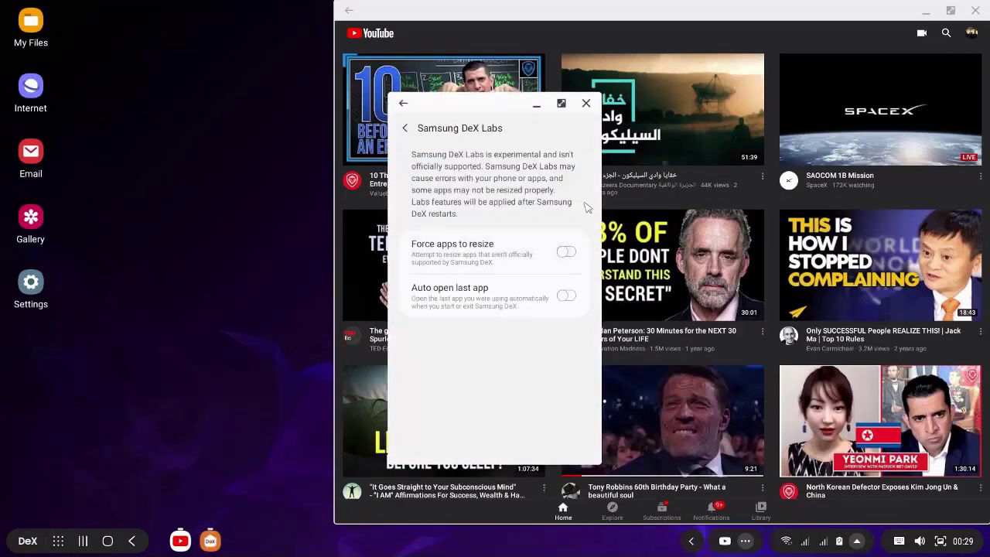
{"action": "left_click", "coordinate": [586, 103]}
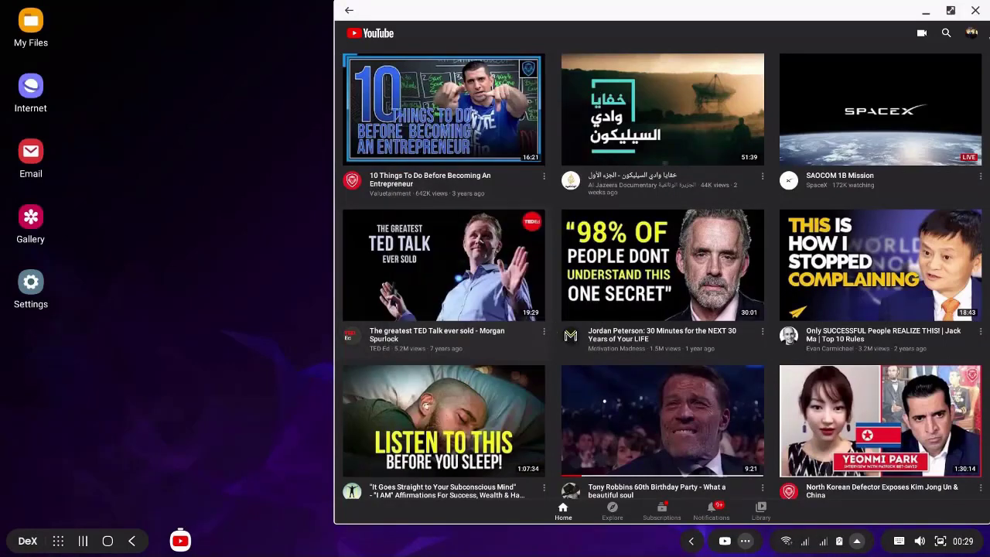
{"action": "left_click", "coordinate": [975, 11]}
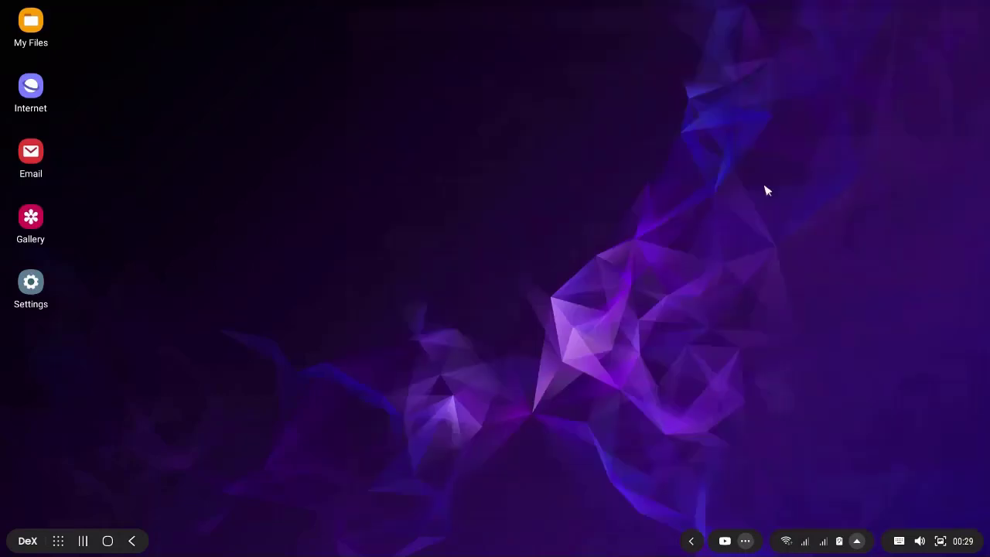
- Open Instagram from the first page of phone apps and try to maximize its window
{"action": "left_click", "coordinate": [58, 540]}
{"action": "scroll", "coordinate": [369, 364], "scroll_direction": "up", "scroll_amount": 2}
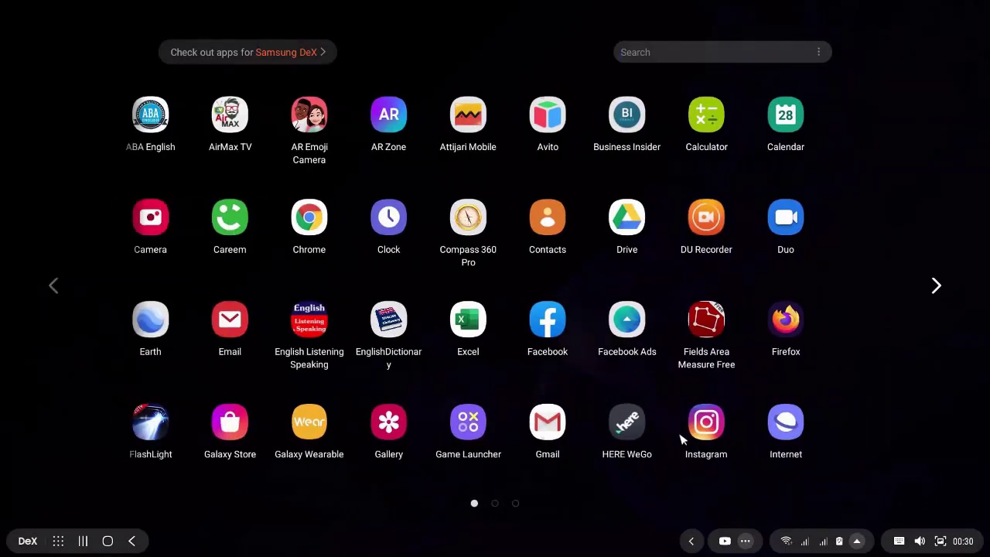
{"action": "left_click", "coordinate": [725, 425]}
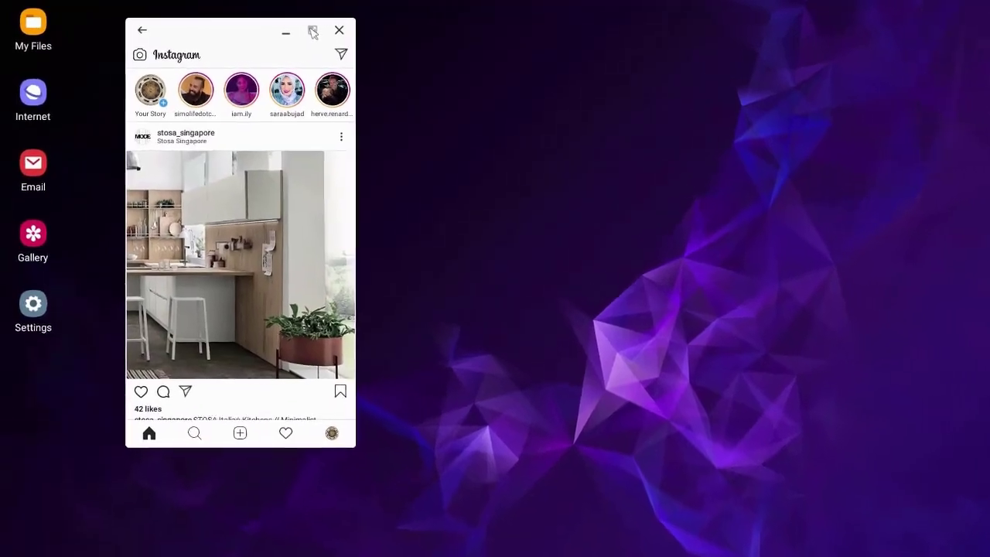
{"action": "mouse_move", "coordinate": [293, 28]}
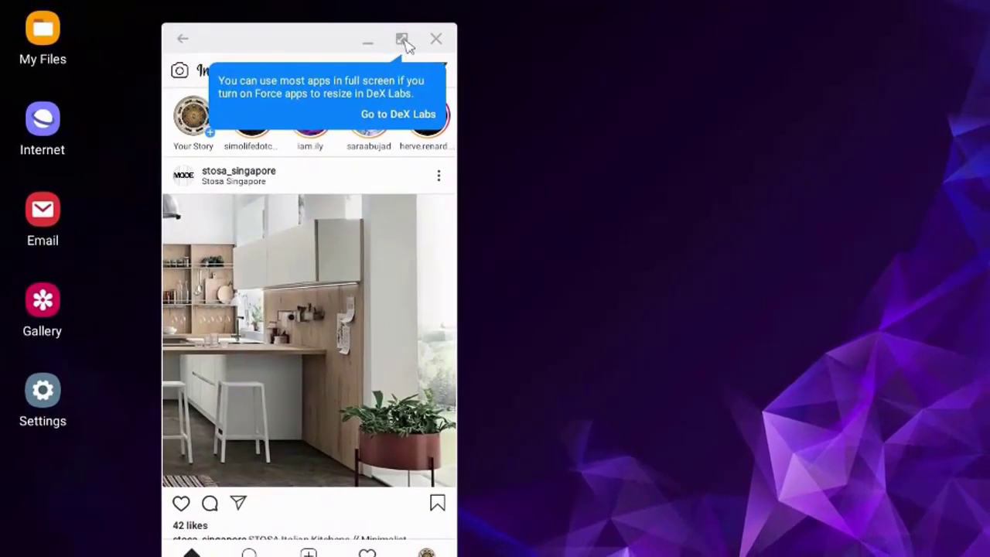
{"action": "left_click", "coordinate": [404, 39]}
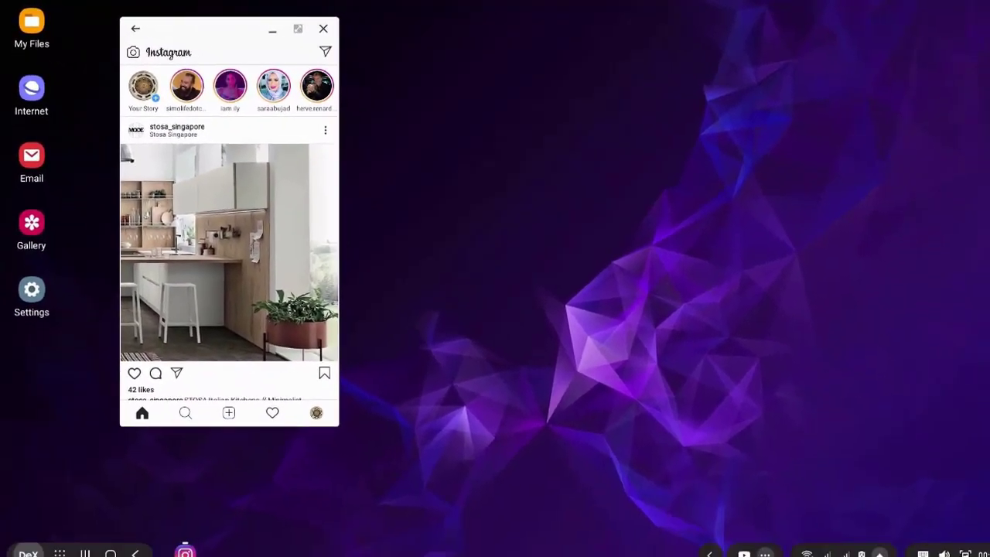
- Turn on "Force apps to resize" in Samsung DeX Labs and close the Labs window
{"action": "left_click", "coordinate": [34, 556]}
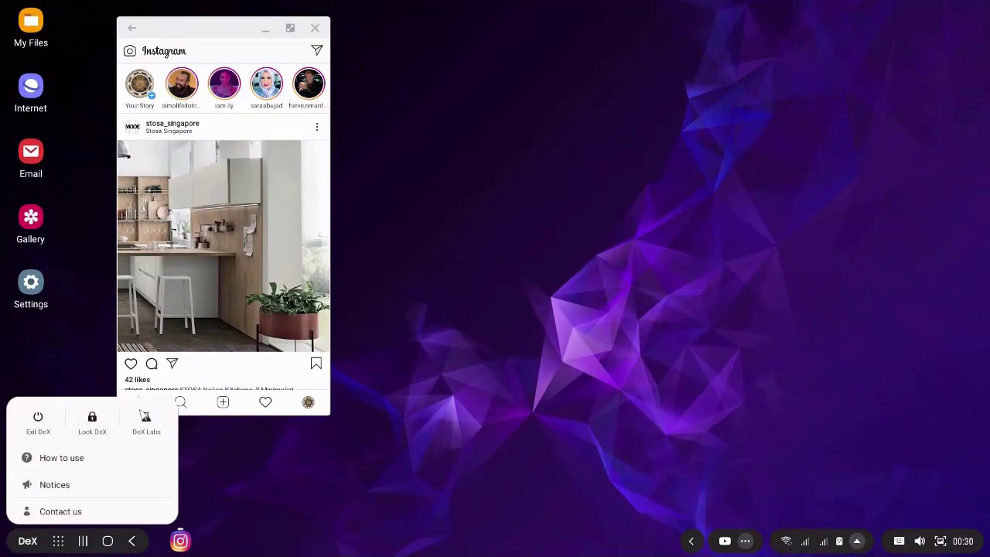
{"action": "left_click", "coordinate": [154, 418]}
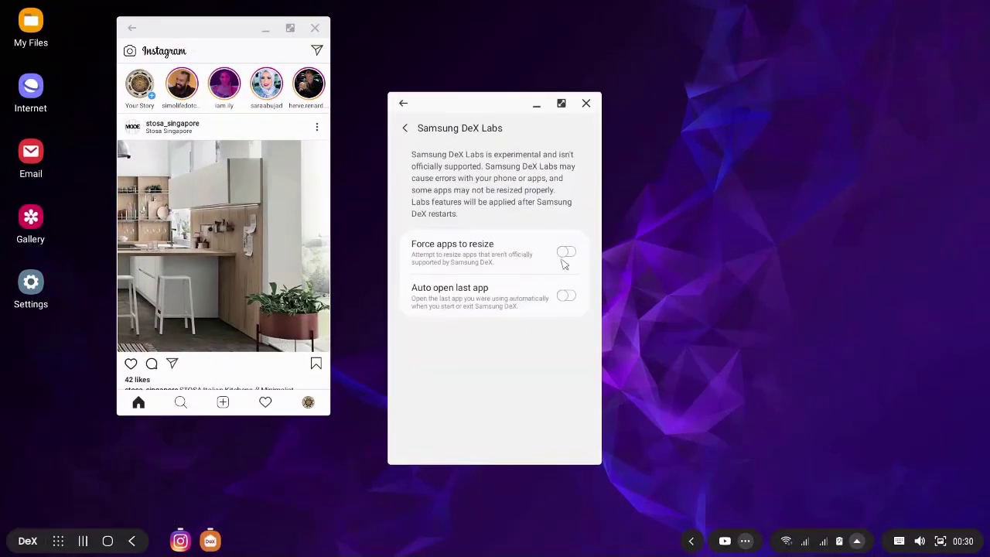
{"action": "left_click", "coordinate": [567, 252]}
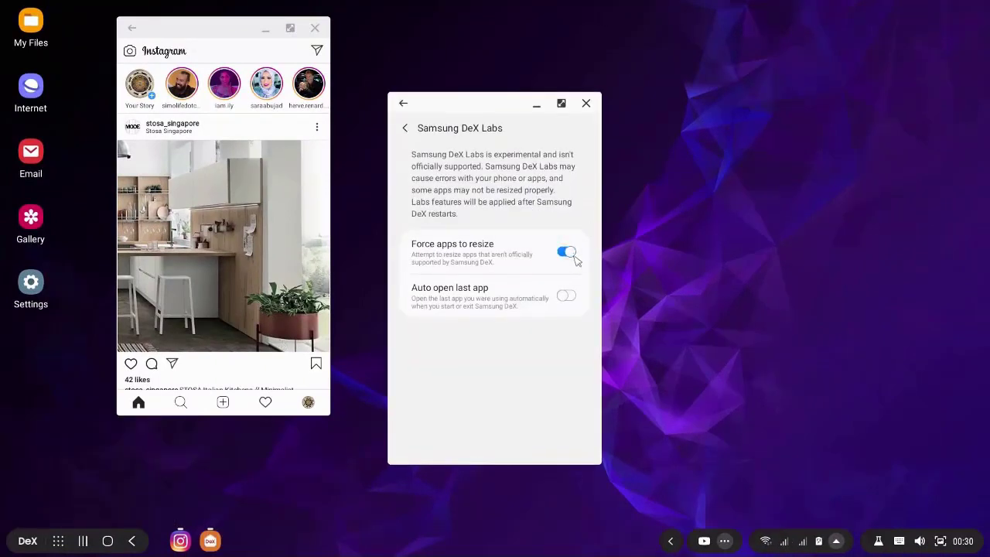
{"action": "left_click", "coordinate": [585, 103]}
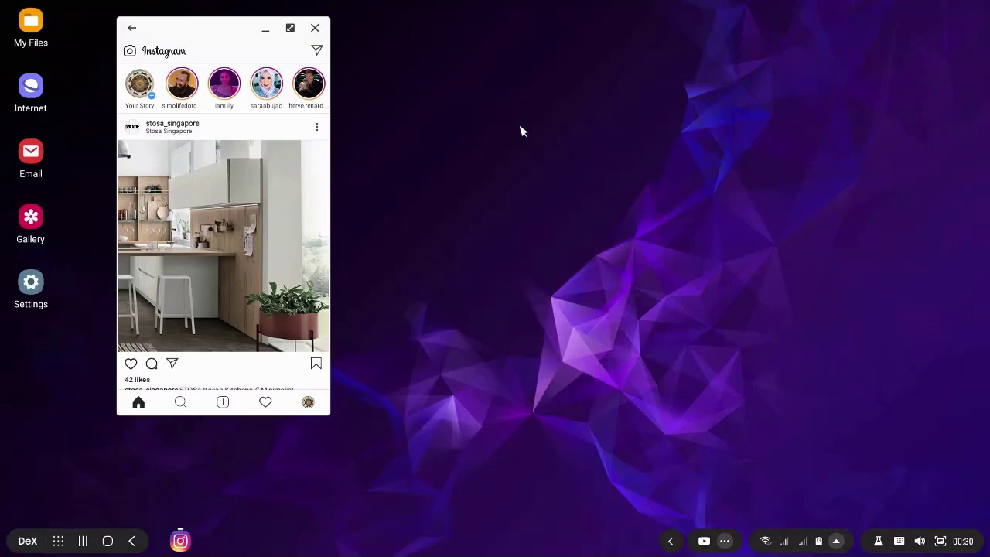
- Enlarge the Instagram window, restarting the app to apply the new size, and move it beside the desktop icons
{"action": "left_click", "coordinate": [290, 29]}
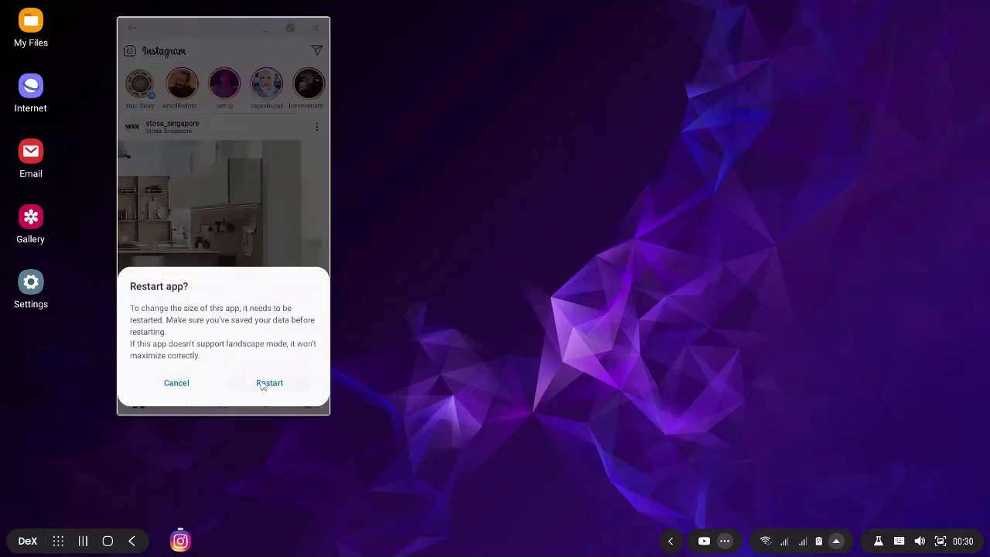
{"action": "left_click", "coordinate": [261, 383]}
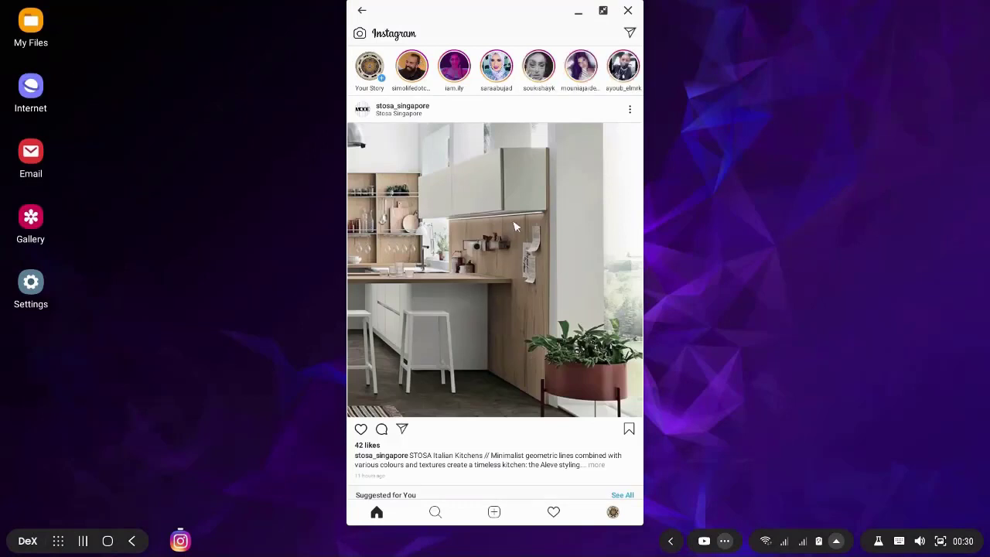
{"action": "left_click_drag", "start_coordinate": [477, 22], "coordinate": [274, 26]}
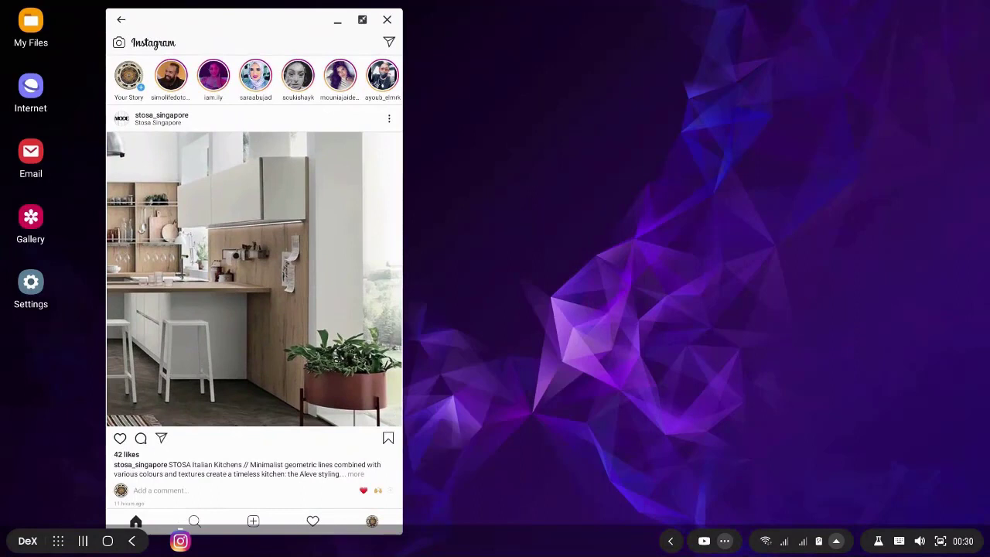
- View the list of phone apps and the recently used apps, closing each overview again
{"action": "left_click", "coordinate": [59, 541]}
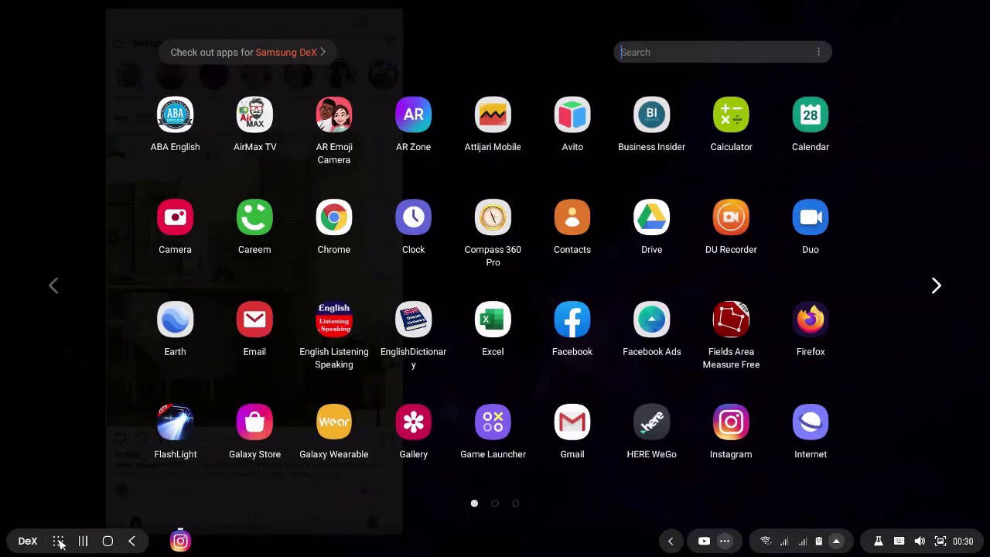
{"action": "left_click", "coordinate": [58, 541]}
{"action": "left_click", "coordinate": [84, 543]}
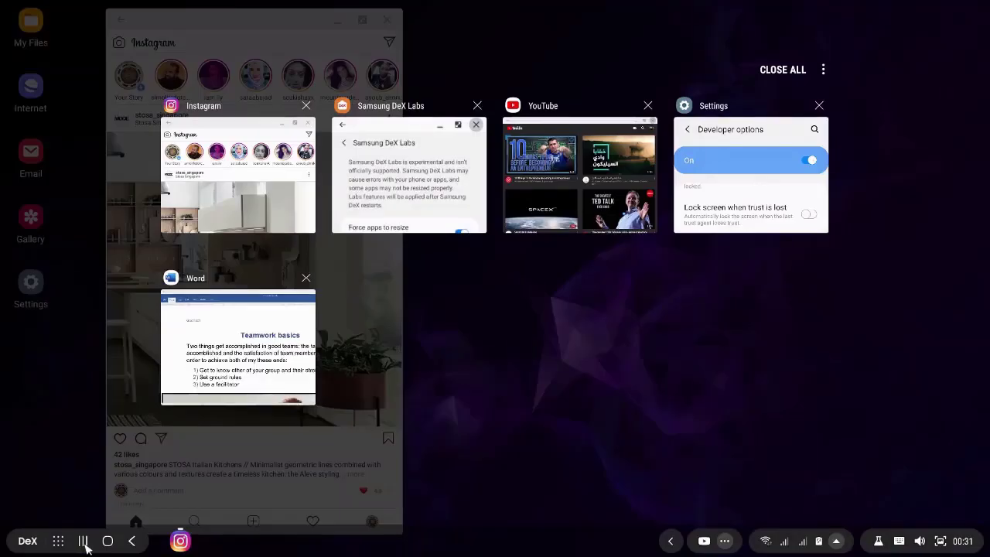
{"action": "left_click", "coordinate": [83, 542]}
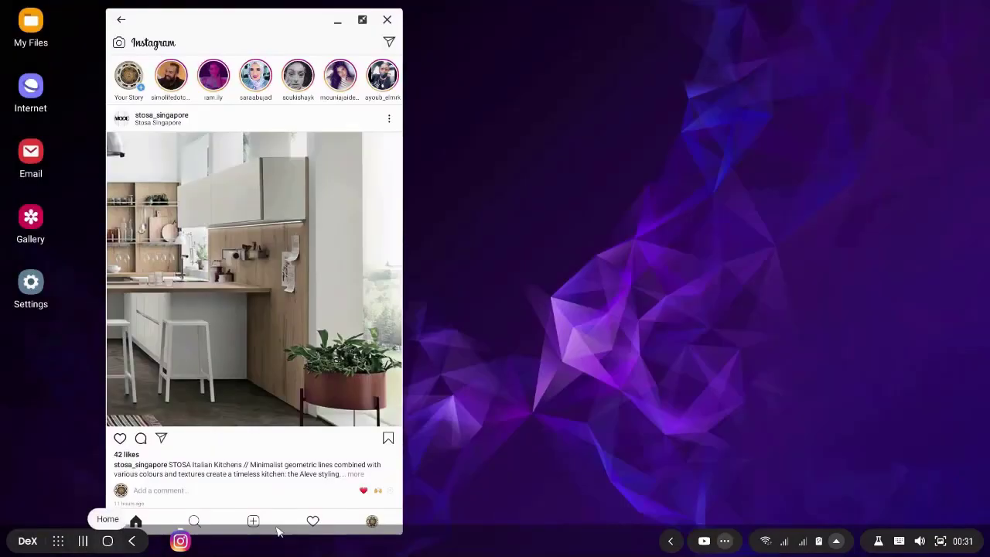
- Check the phone's notifications and its quick settings, closing each one again
{"action": "left_click", "coordinate": [724, 542]}
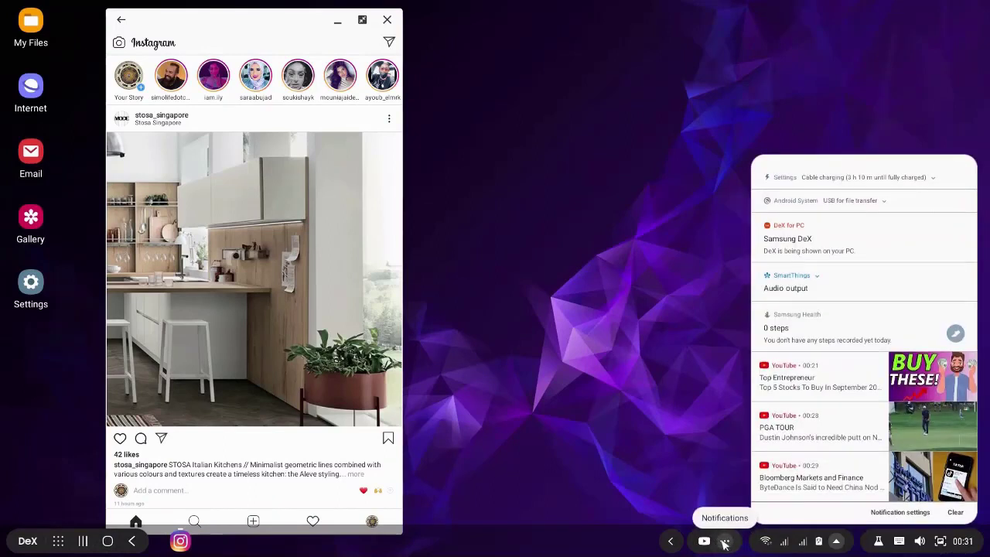
{"action": "left_click", "coordinate": [725, 543]}
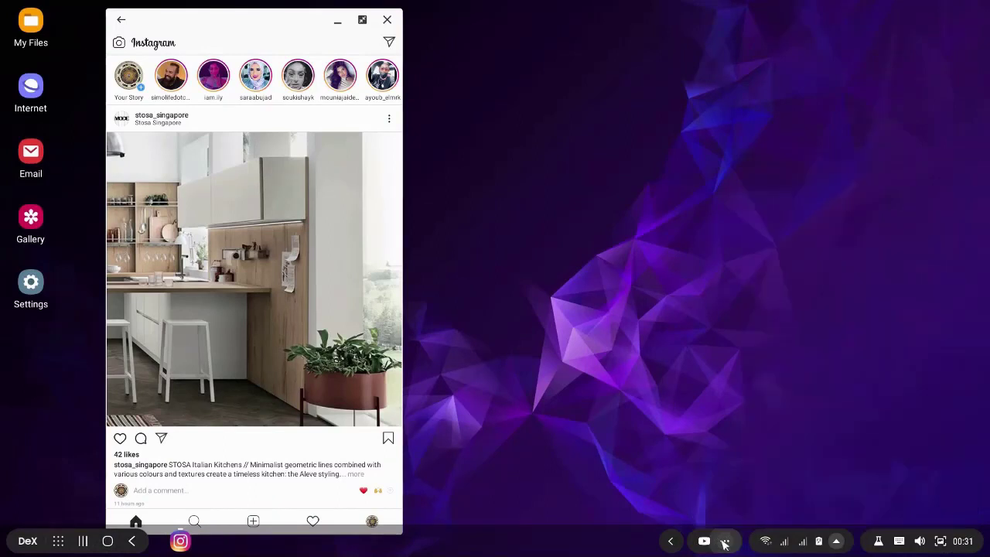
{"action": "left_click", "coordinate": [837, 542]}
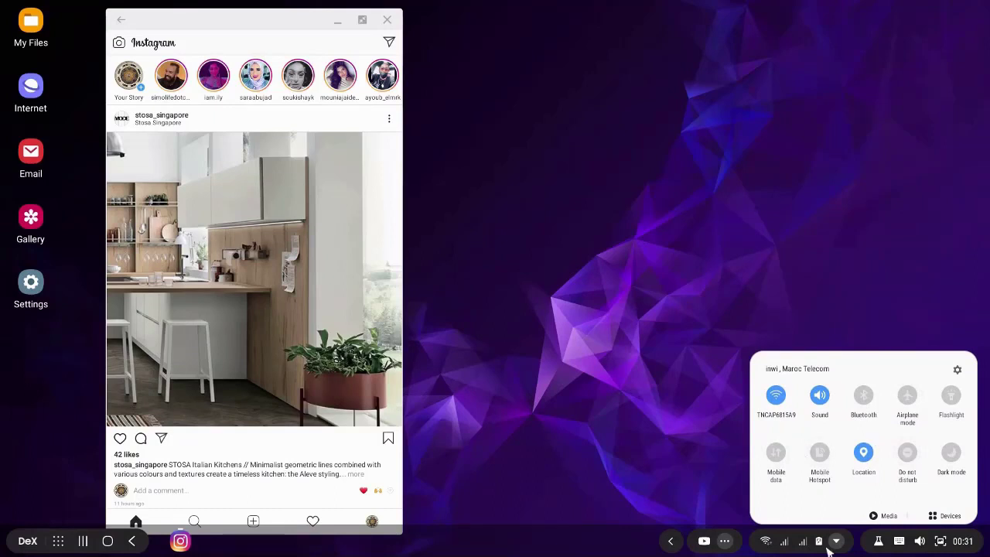
{"action": "left_click", "coordinate": [836, 541]}
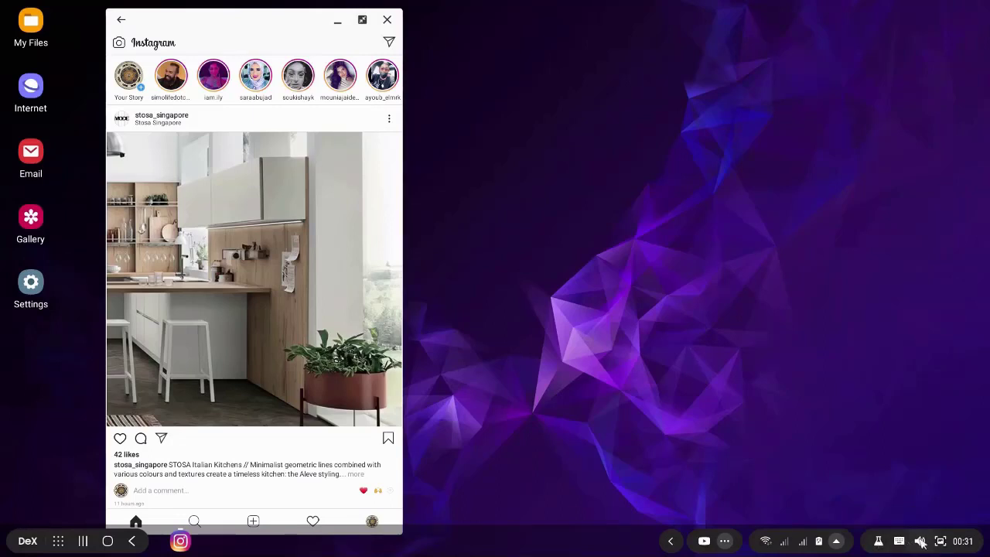
- Raise the phone's media volume to near its maximum
{"action": "left_click", "coordinate": [920, 542]}
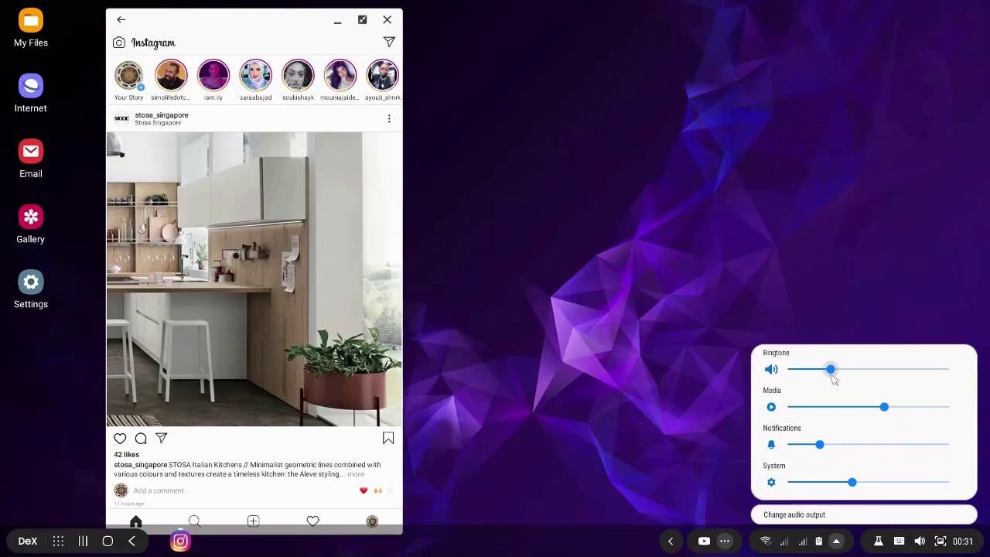
{"action": "left_click_drag", "start_coordinate": [886, 412], "coordinate": [931, 417]}
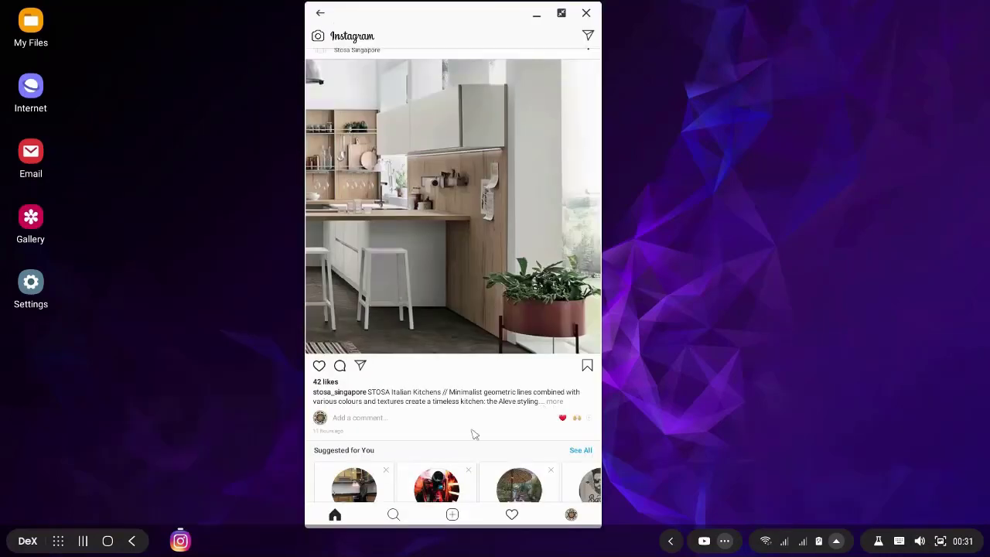
- Like the stosa_singapore kitchen post on Instagram and post the comment "nice kitchen" on it
{"action": "left_click", "coordinate": [319, 367]}
{"action": "scroll", "coordinate": [471, 382], "scroll_direction": "down", "scroll_amount": 1}
{"action": "left_click", "coordinate": [356, 353]}
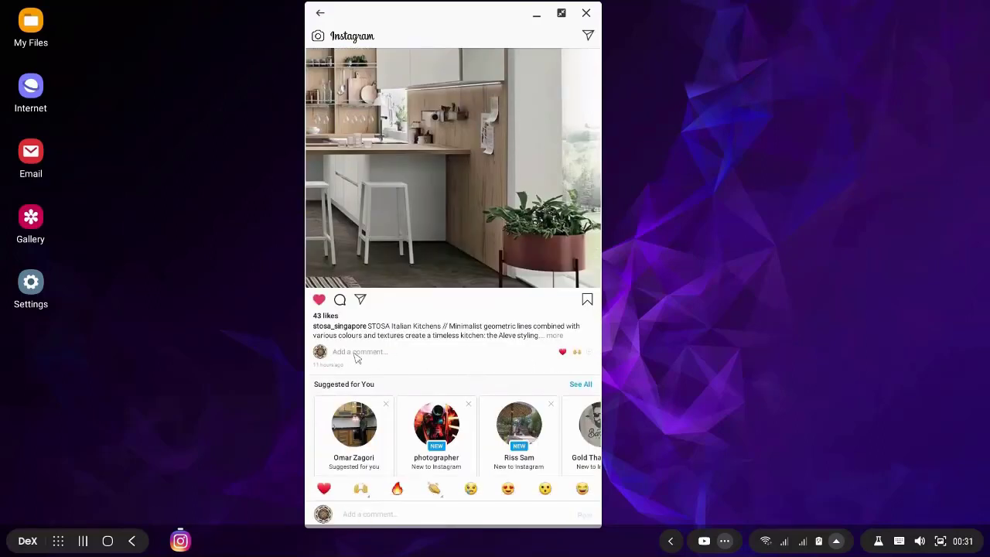
{"action": "key", "text": "Escape"}
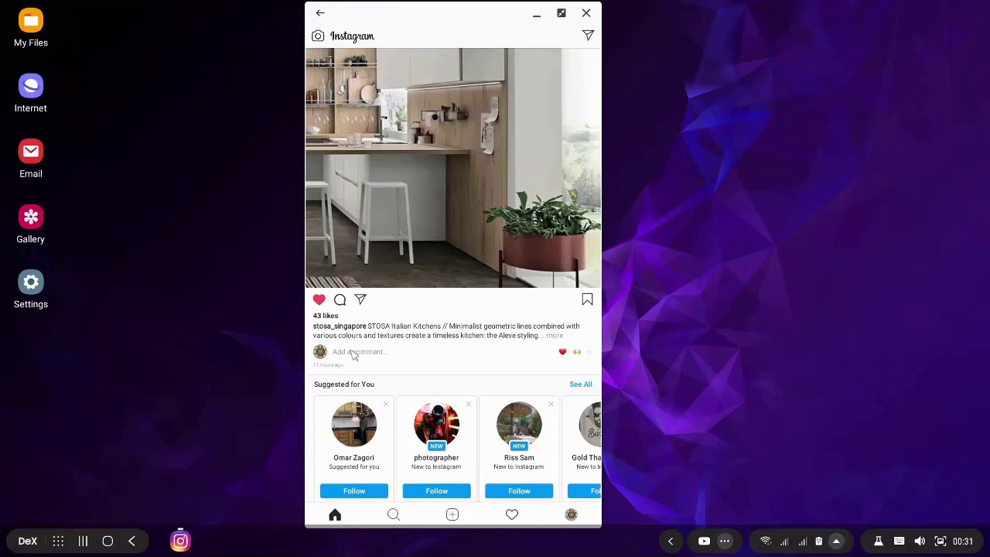
{"action": "left_click", "coordinate": [354, 355]}
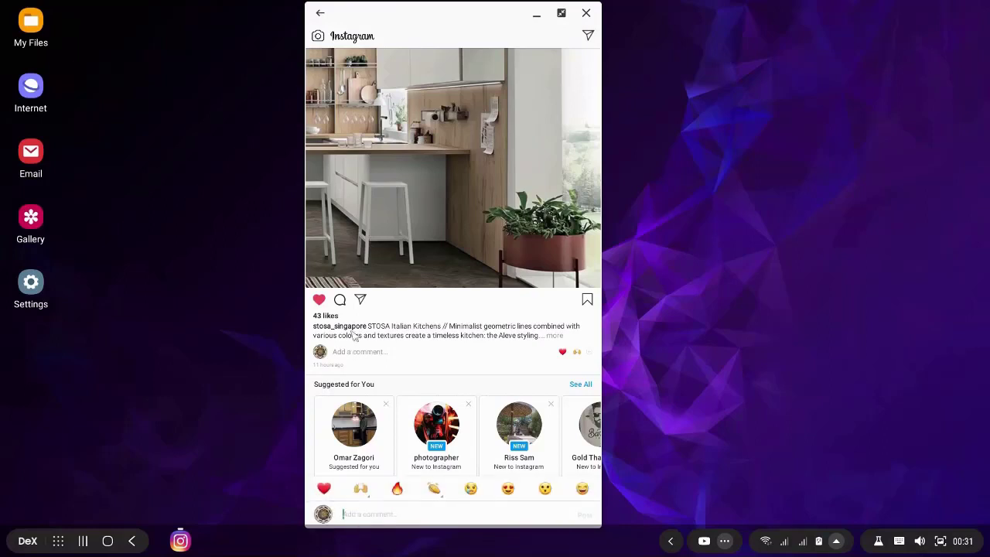
{"action": "type", "text": "nice kitchen"}
{"action": "left_click", "coordinate": [584, 515]}
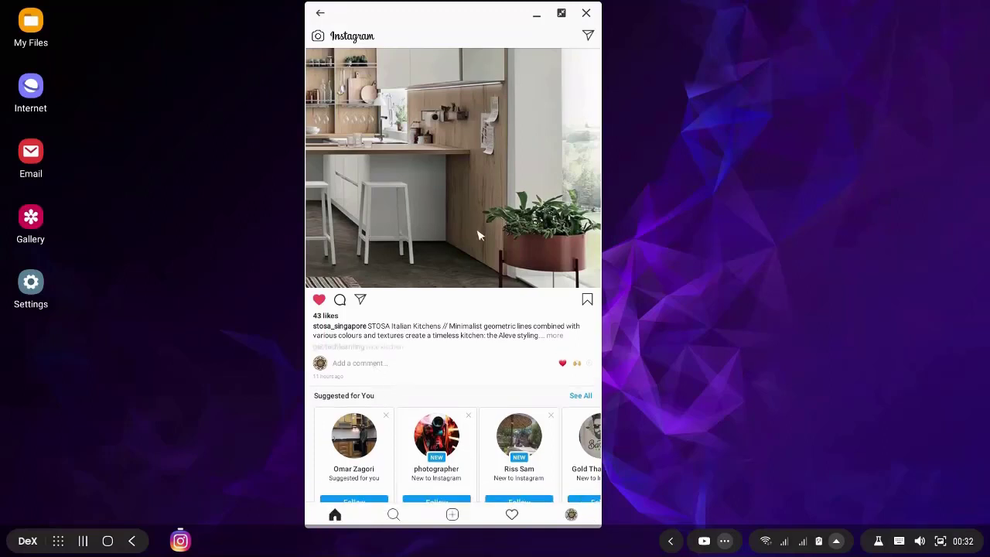
- Browse the Instagram feed up and down, close the Instagram window and open the list of phone apps
{"action": "scroll", "coordinate": [414, 292], "scroll_direction": "up", "scroll_amount": 1}
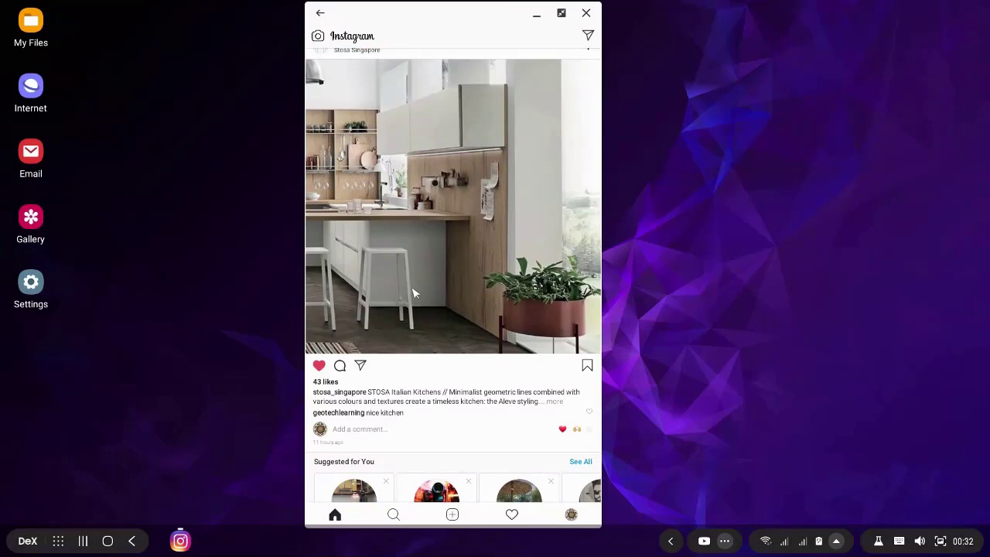
{"action": "scroll", "coordinate": [413, 293], "scroll_direction": "up", "scroll_amount": 2}
{"action": "scroll", "coordinate": [413, 289], "scroll_direction": "down", "scroll_amount": 10}
{"action": "left_click", "coordinate": [586, 14]}
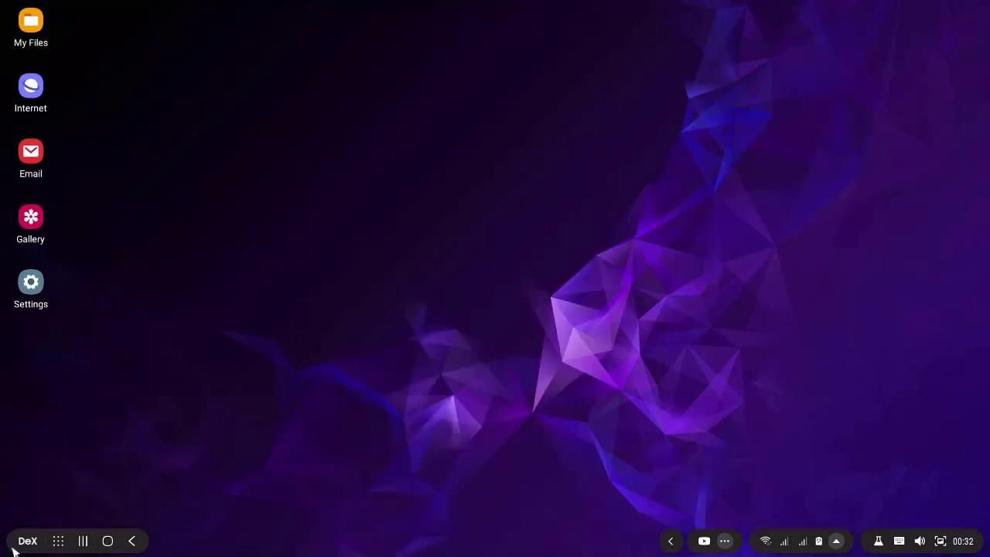
{"action": "left_click", "coordinate": [58, 540]}
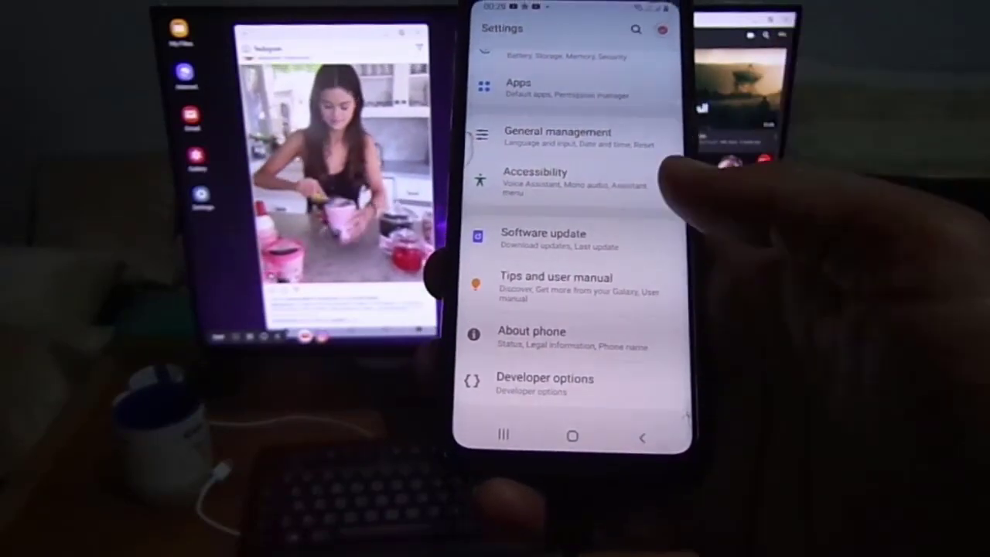
{"action": "left_click", "coordinate": [533, 363]}
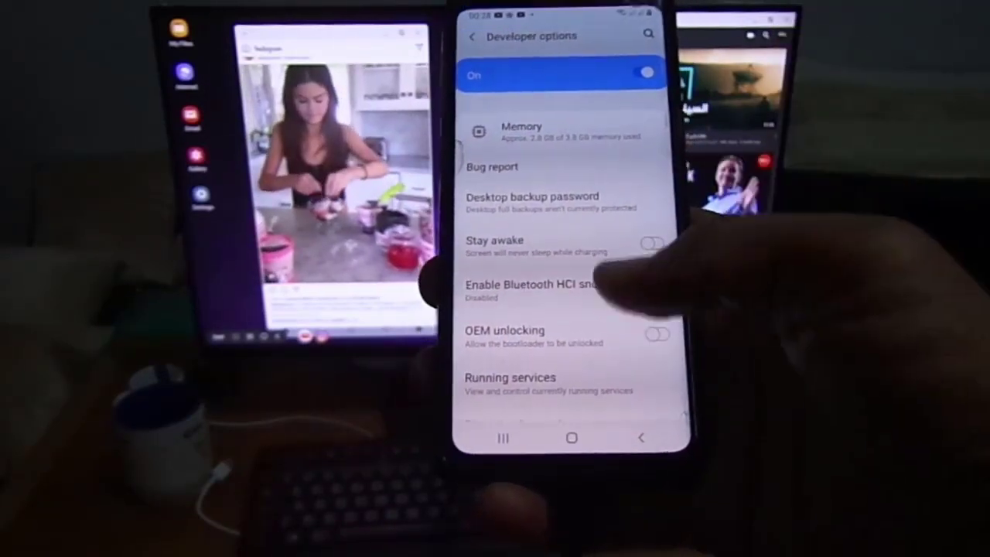
{"action": "scroll", "coordinate": [592, 321], "scroll_direction": "down", "scroll_amount": 10}
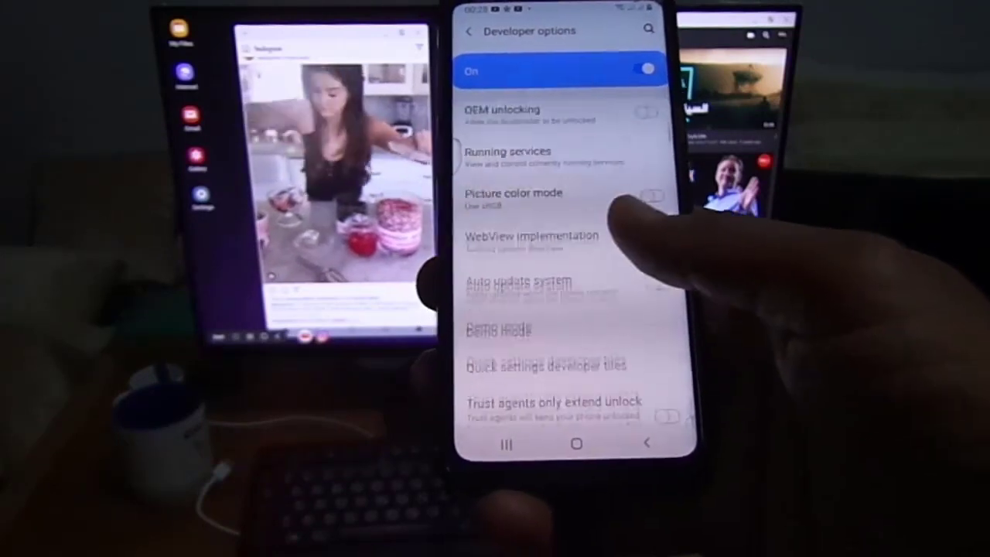
{"action": "scroll", "coordinate": [588, 255], "scroll_direction": "down", "scroll_amount": 3}
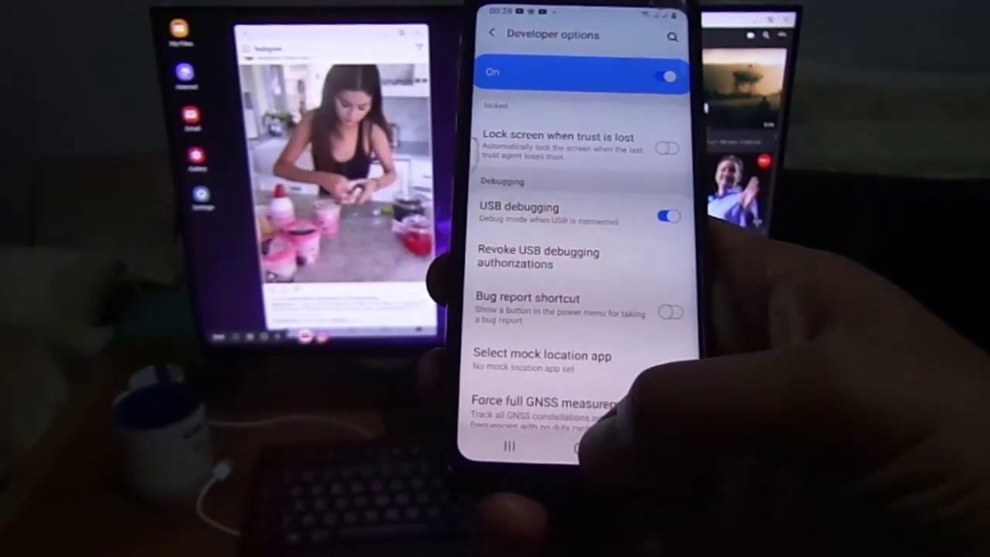
{"action": "left_click", "coordinate": [578, 447]}
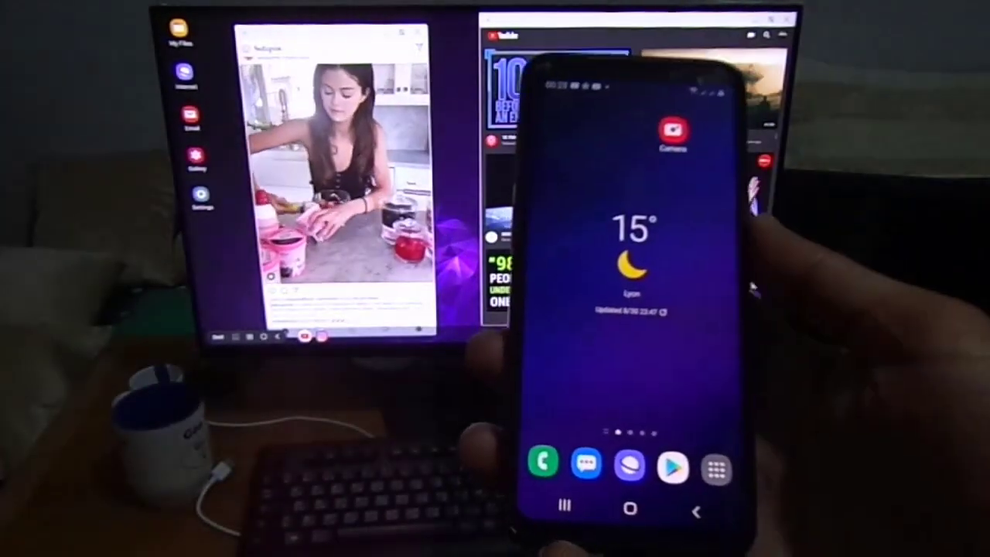